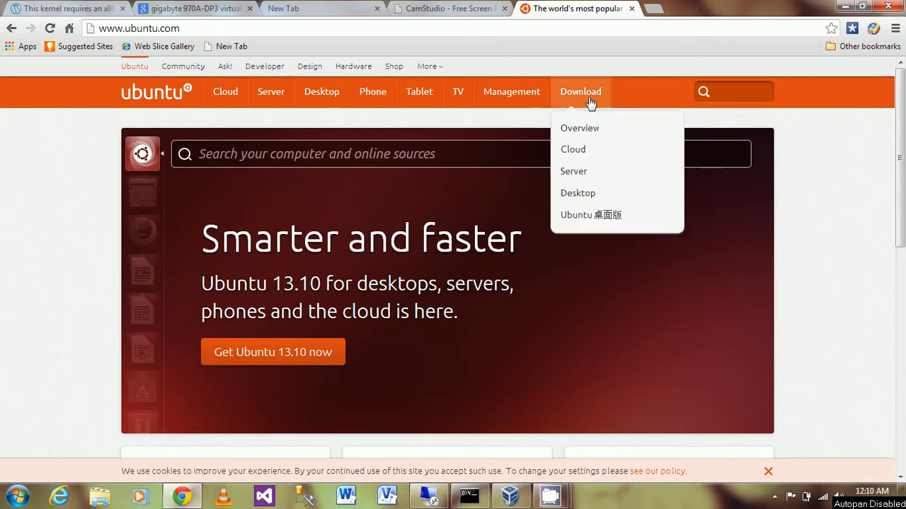
# - Go to ubuntu.com's Desktop download page, scroll to Ubuntu 13.10, then minimize Chrome
pyautogui.click(574, 198)
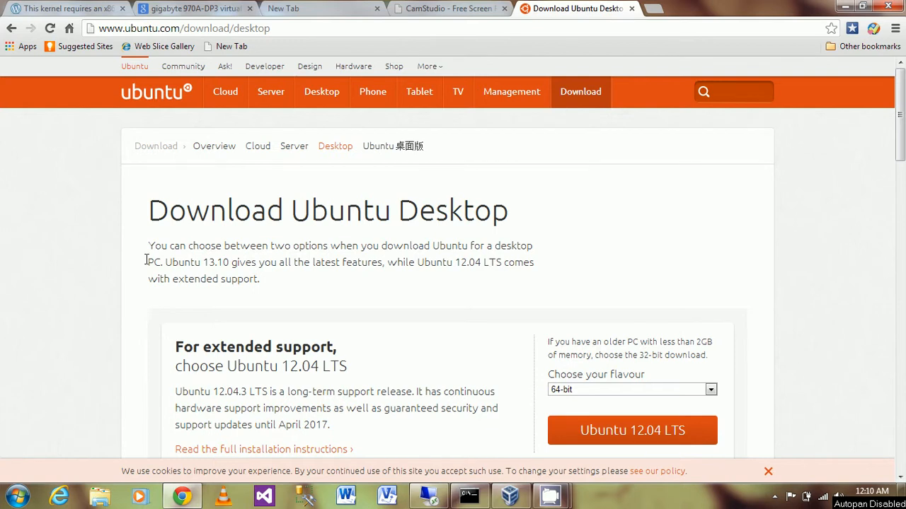
pyautogui.scroll(-3, 146, 261)
pyautogui.scroll(-1, 146, 260)
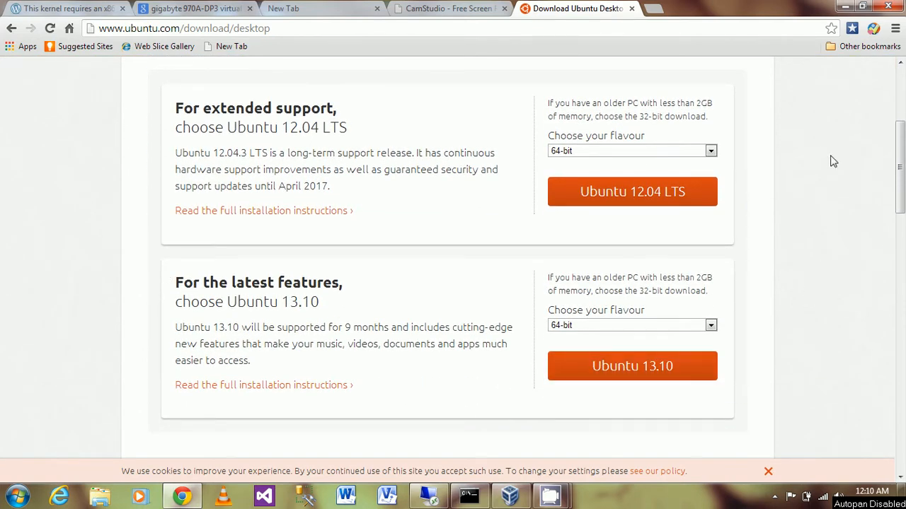
pyautogui.click(847, 7)
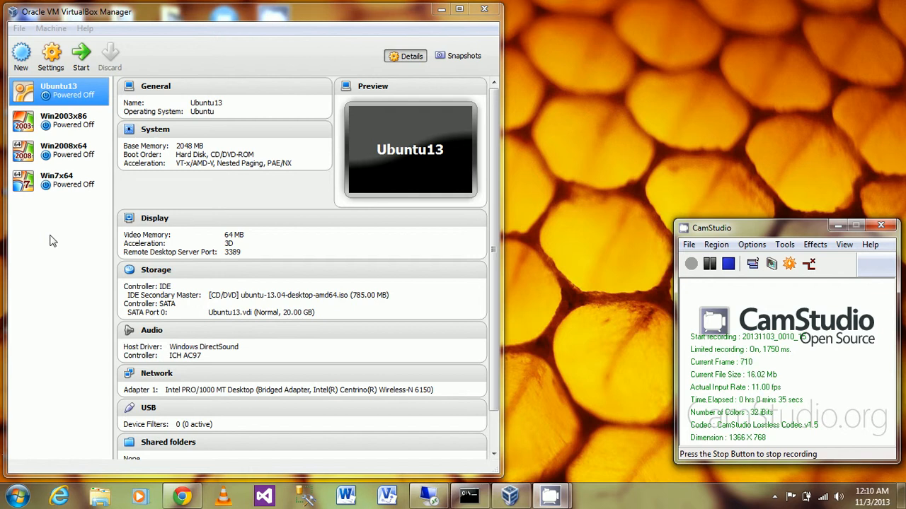
# - Create a Linux/Ubuntu VM named Ubuntu1304 with 2048 MB of RAM and a new virtual hard drive
pyautogui.click(22, 58)
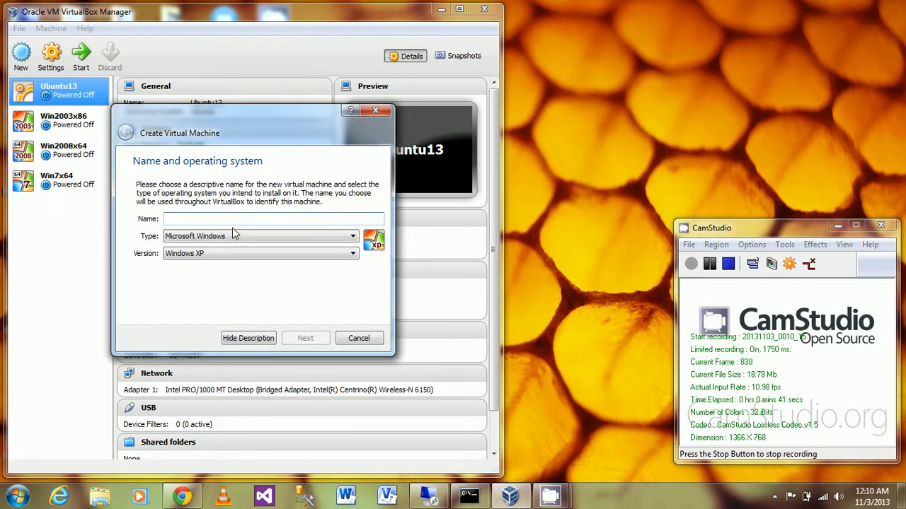
pyautogui.write('Ubun')
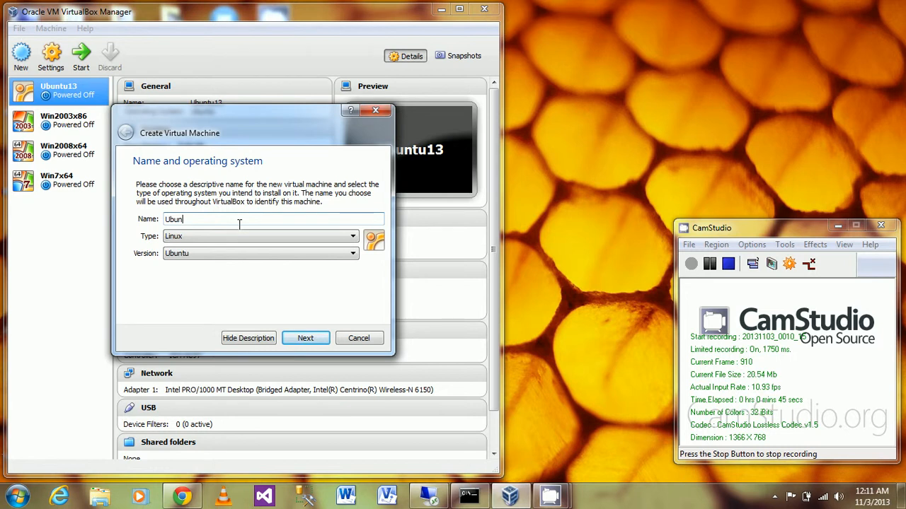
pyautogui.write('tu1304')
pyautogui.click(312, 341)
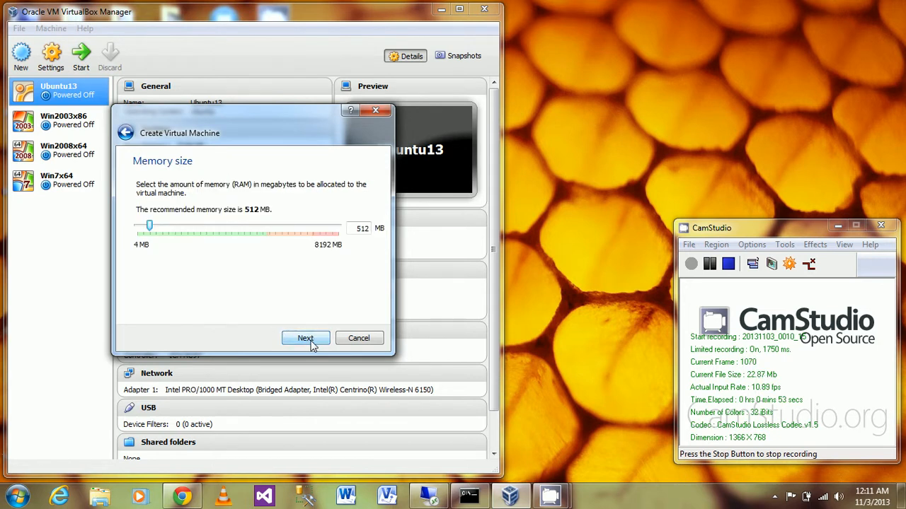
pyautogui.moveTo(149, 226); pyautogui.dragTo(189, 245)
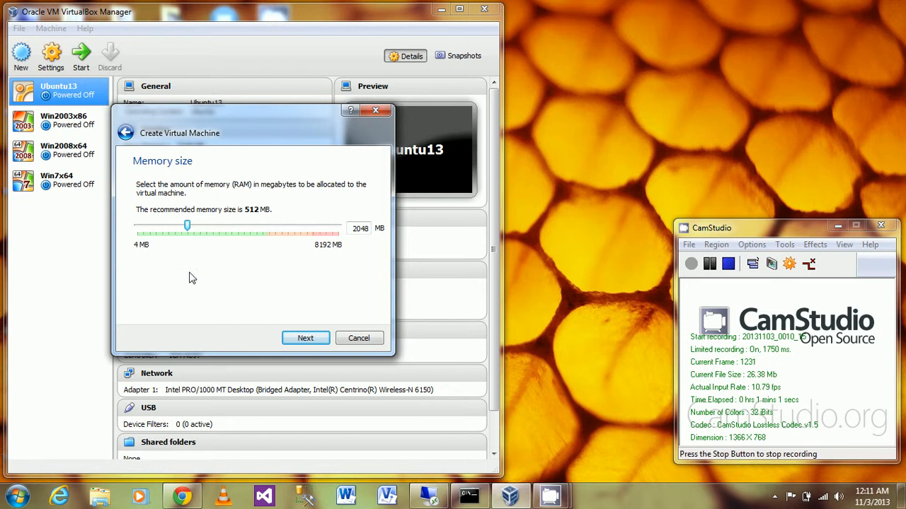
pyautogui.click(314, 340)
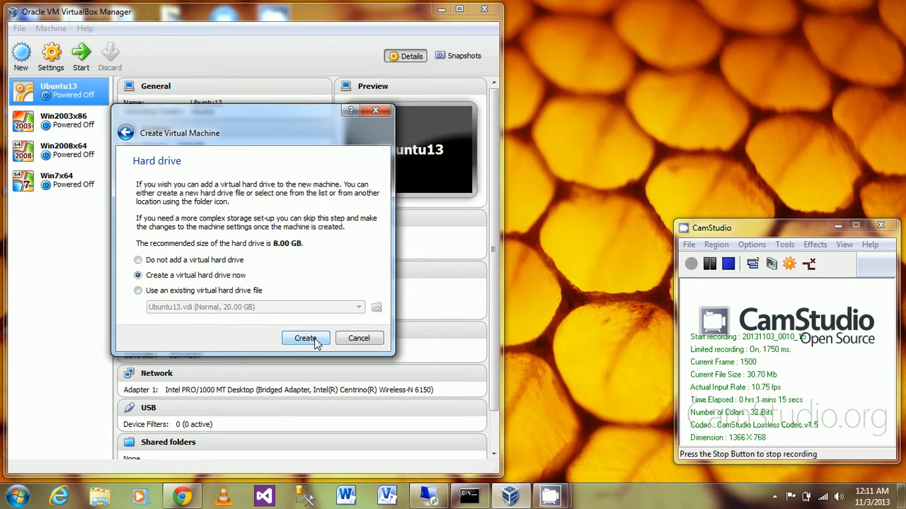
pyautogui.click(306, 339)
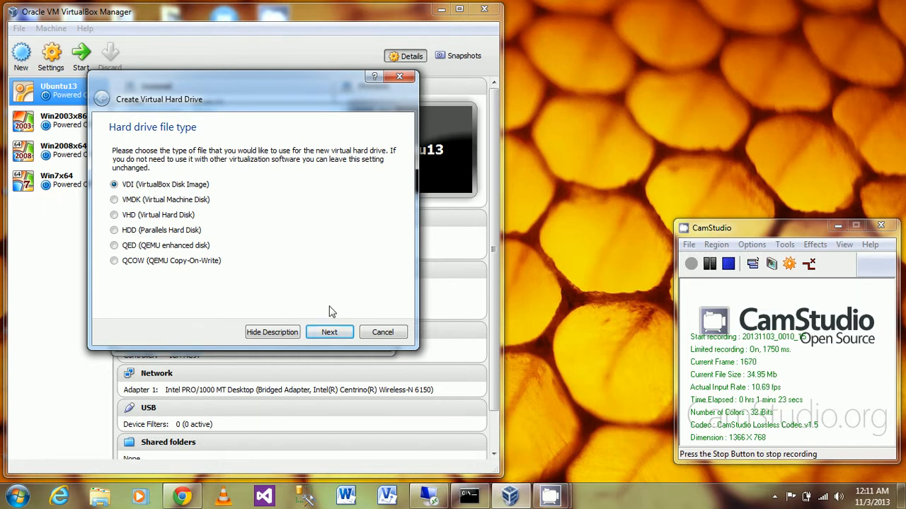
# - Keep the VDI format and dynamic allocation, set the disk size to 32.00 GB, then browse for its location
pyautogui.click(329, 334)
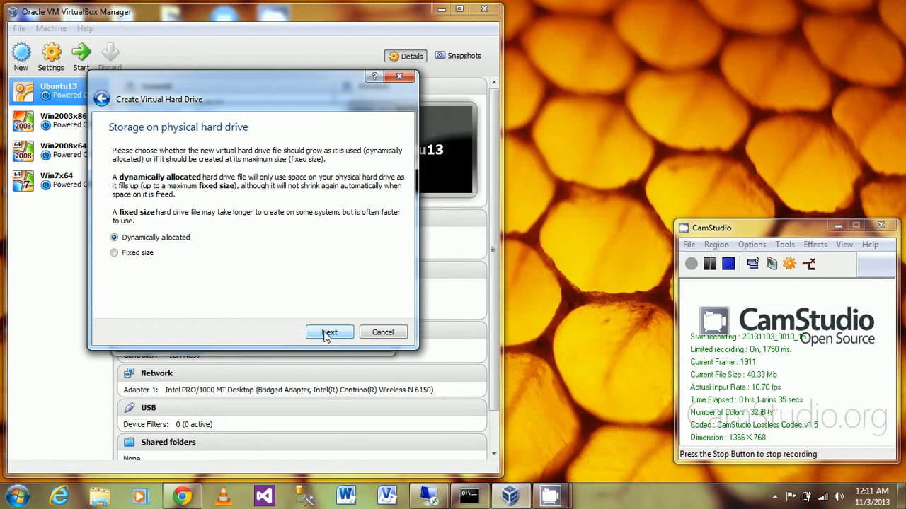
pyautogui.click(328, 333)
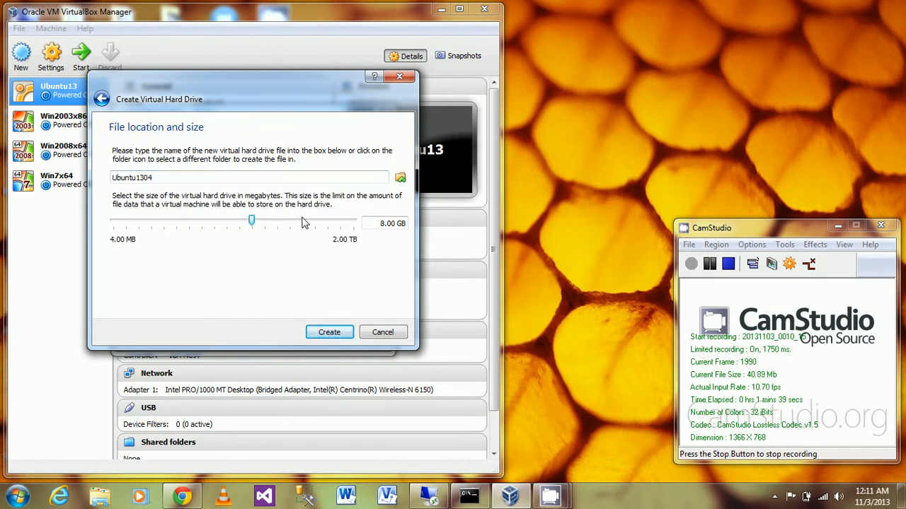
pyautogui.click(288, 225)
pyautogui.click(289, 225)
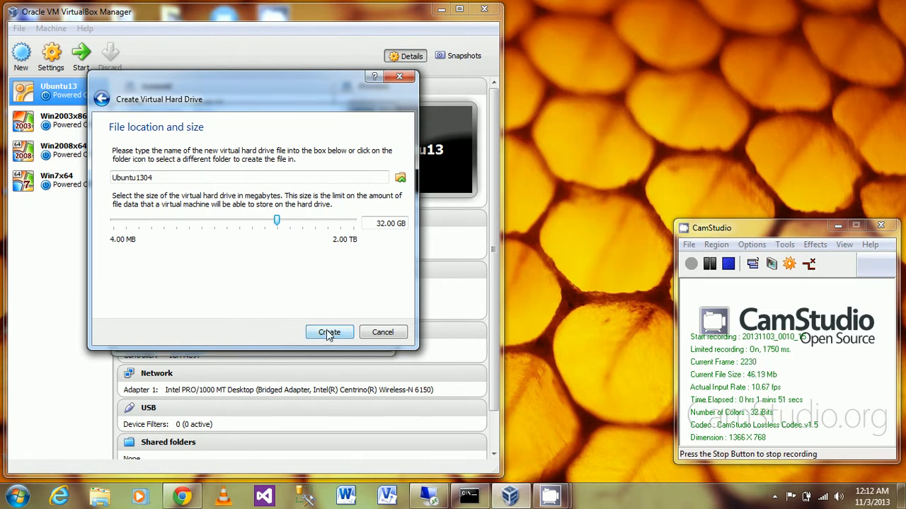
pyautogui.click(400, 178)
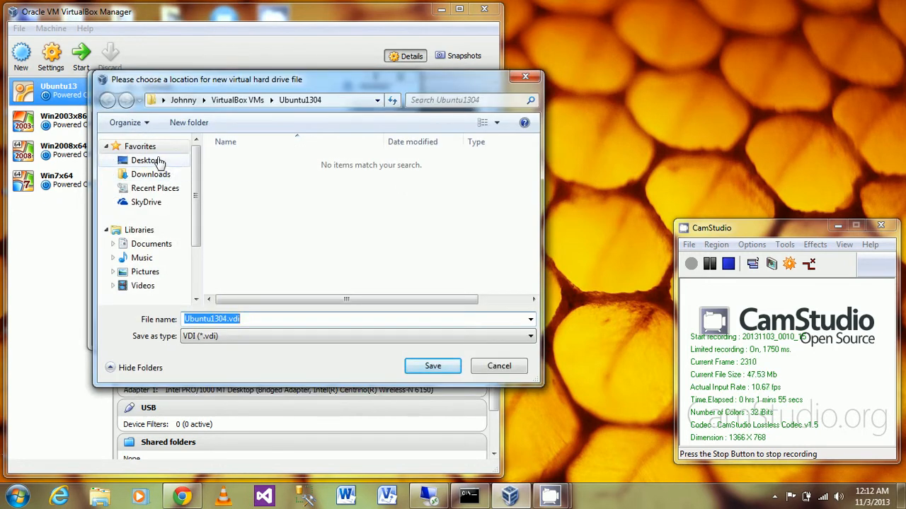
# - Navigate the save dialog to the C:\VirtualBoxRoot\VM folder
pyautogui.scroll(-1, 198, 273)
pyautogui.scroll(-2, 198, 274)
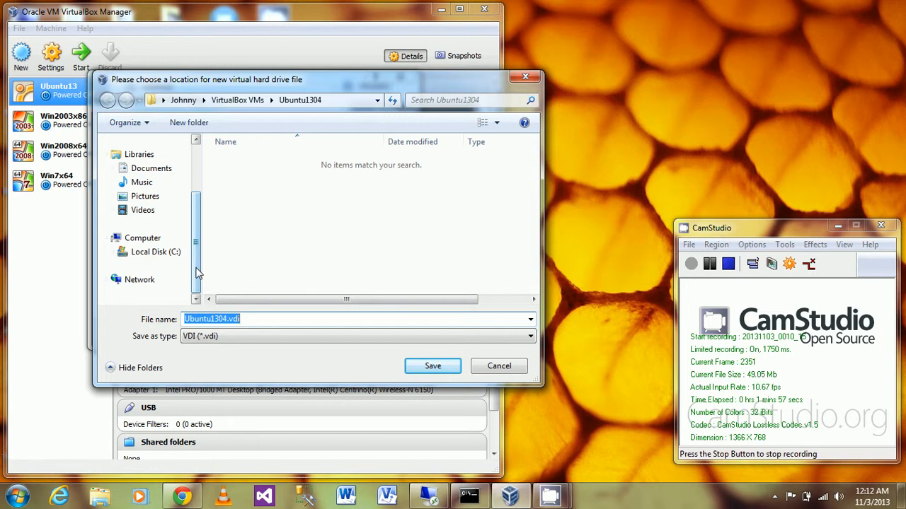
pyautogui.click(156, 252)
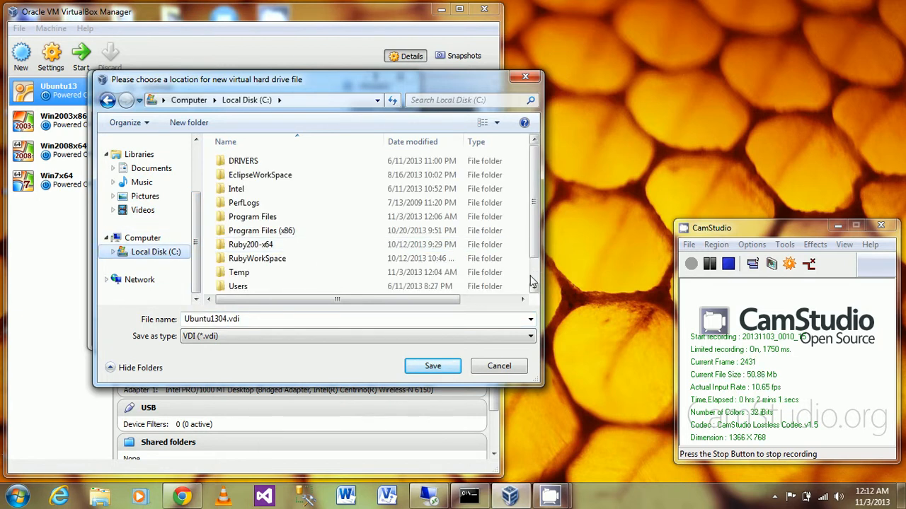
pyautogui.scroll(-1, 539, 276)
pyautogui.doubleClick(255, 273)
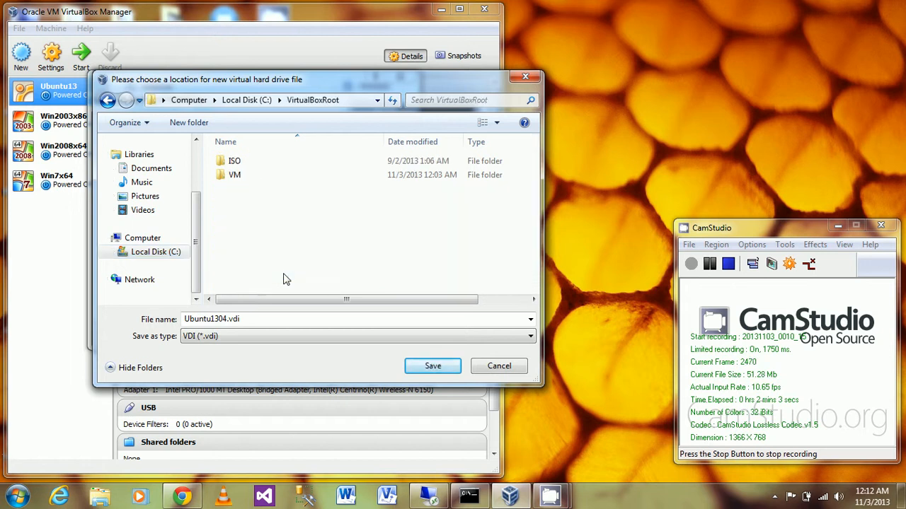
pyautogui.doubleClick(235, 177)
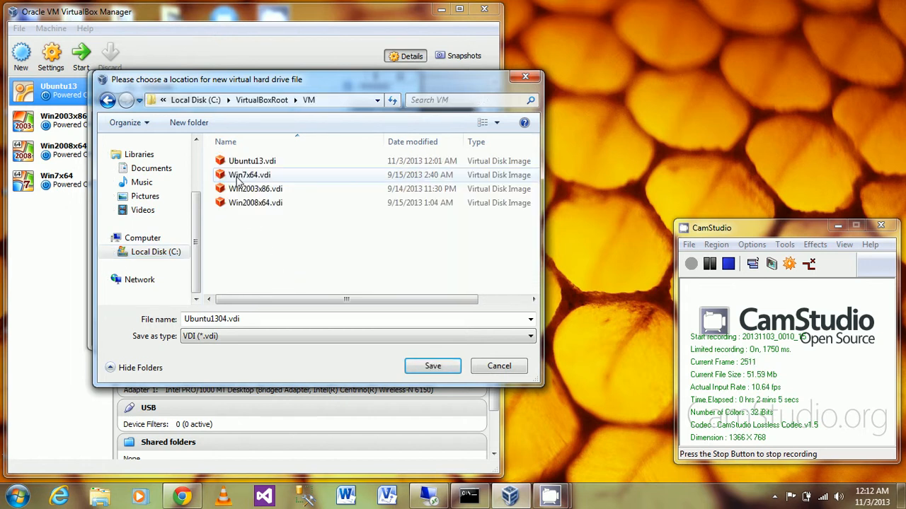
# - Make a new Ubuntu1304 folder in VM, save the disk there, and finish creating the machine
pyautogui.rightClick(241, 239)
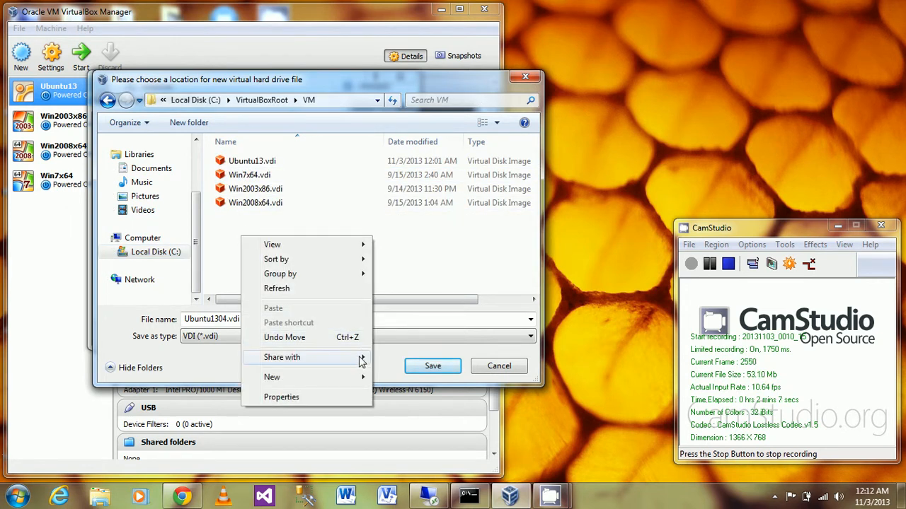
pyautogui.moveTo(358, 379)
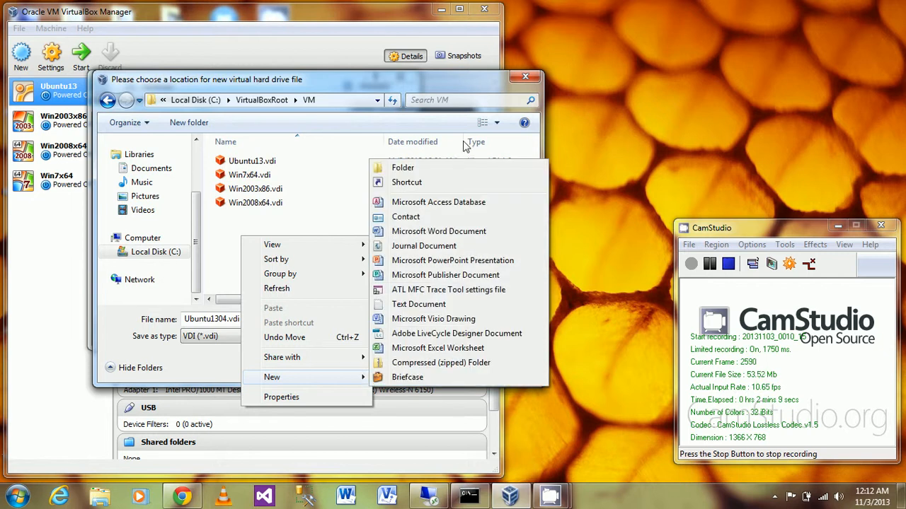
pyautogui.click(458, 170)
pyautogui.write('U')
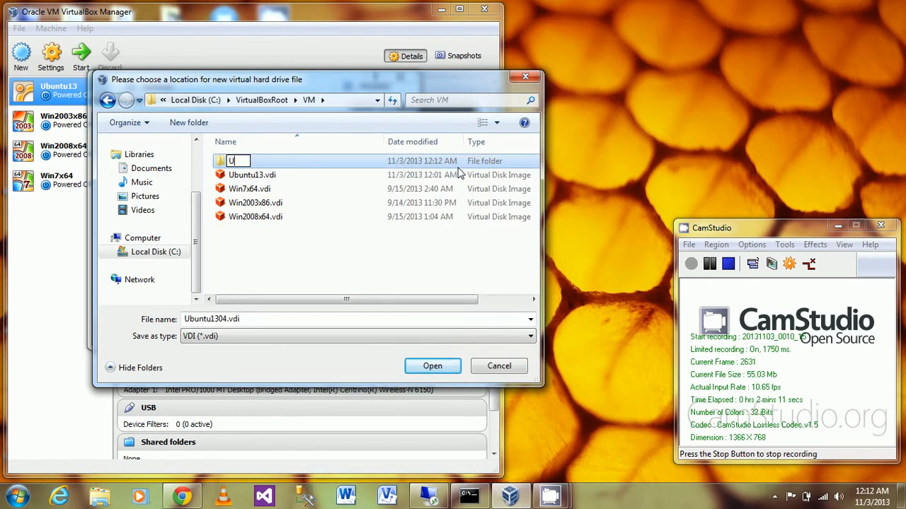
pyautogui.write('buntu1304')
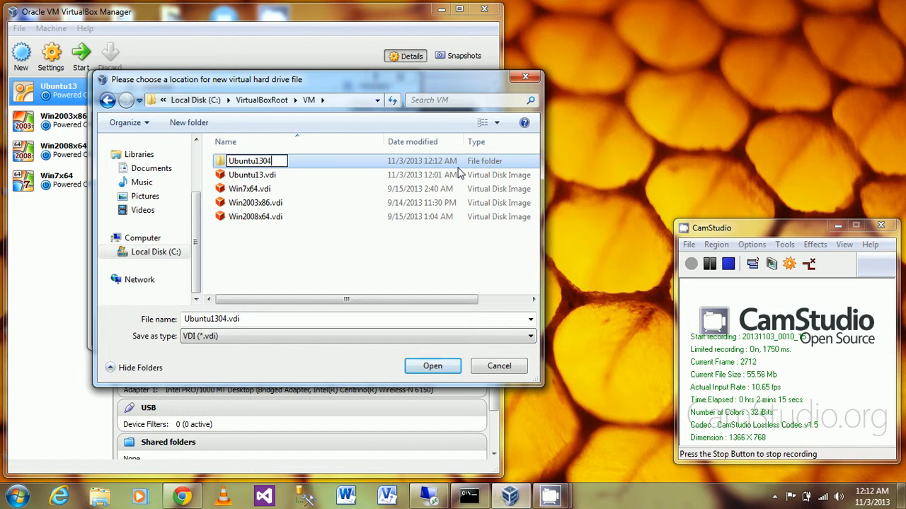
pyautogui.press('Return')
pyautogui.press('Return')
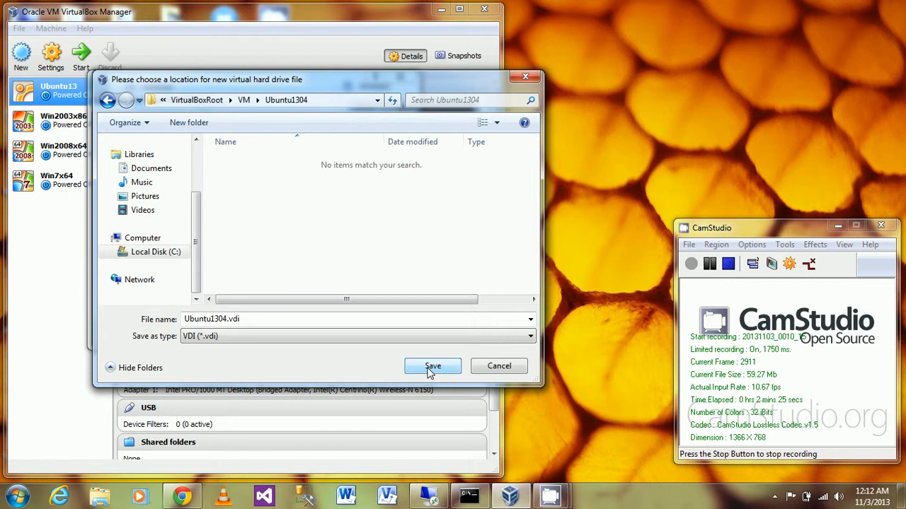
pyautogui.click(431, 366)
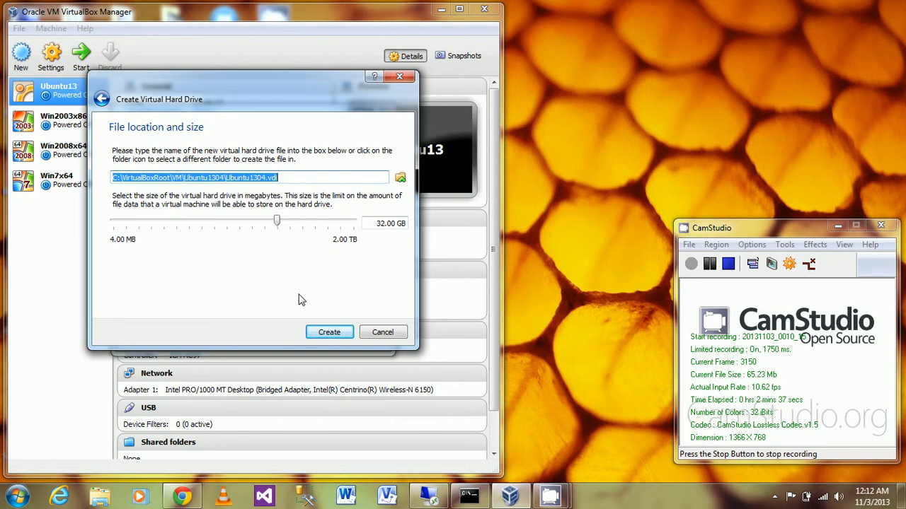
pyautogui.click(328, 333)
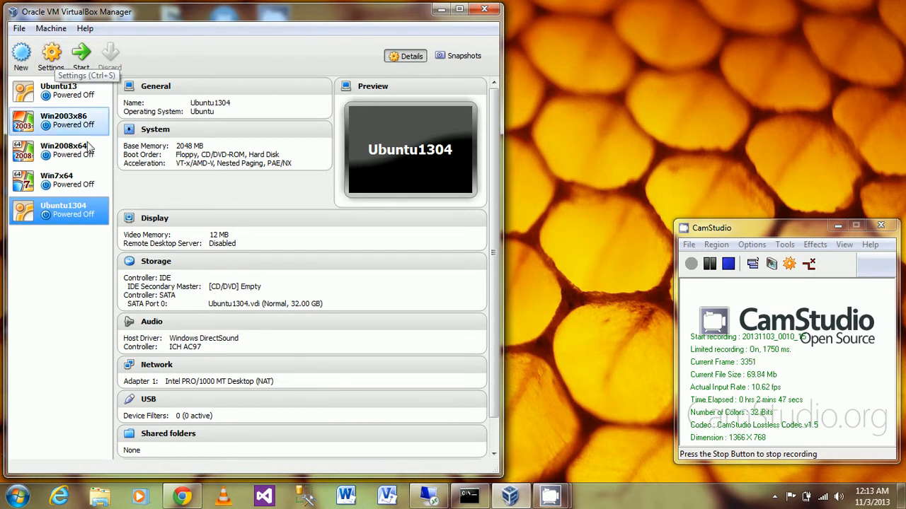
# - In Ubuntu1304's settings, raise the Display video memory to 64 MB
pyautogui.click(51, 62)
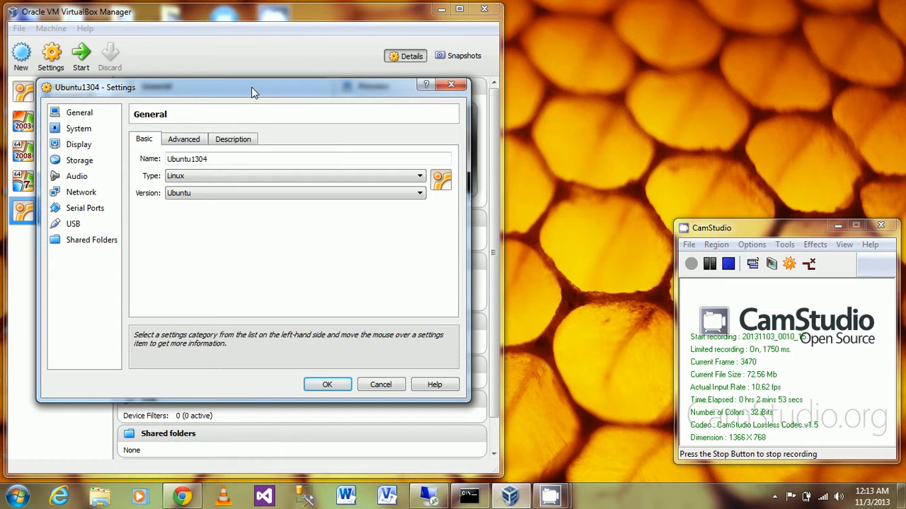
pyautogui.moveTo(254, 92); pyautogui.dragTo(302, 85)
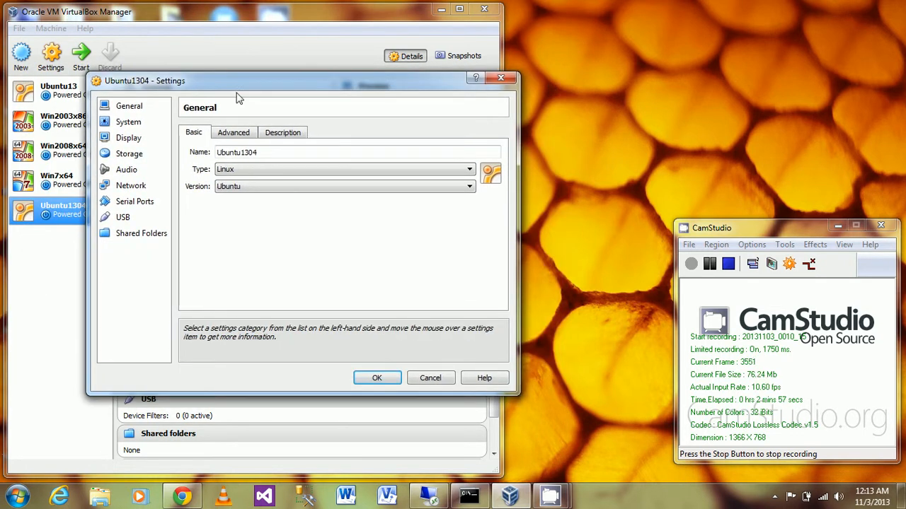
pyautogui.click(135, 141)
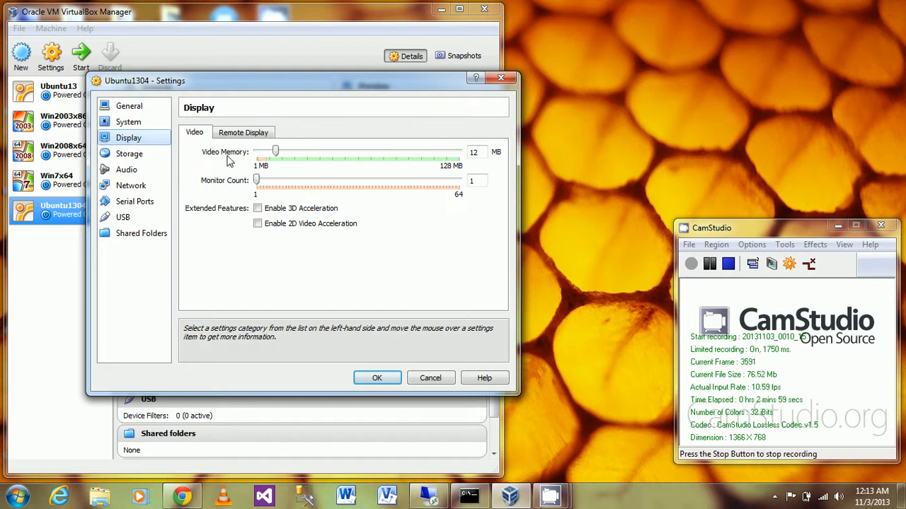
pyautogui.moveTo(276, 153); pyautogui.dragTo(360, 157)
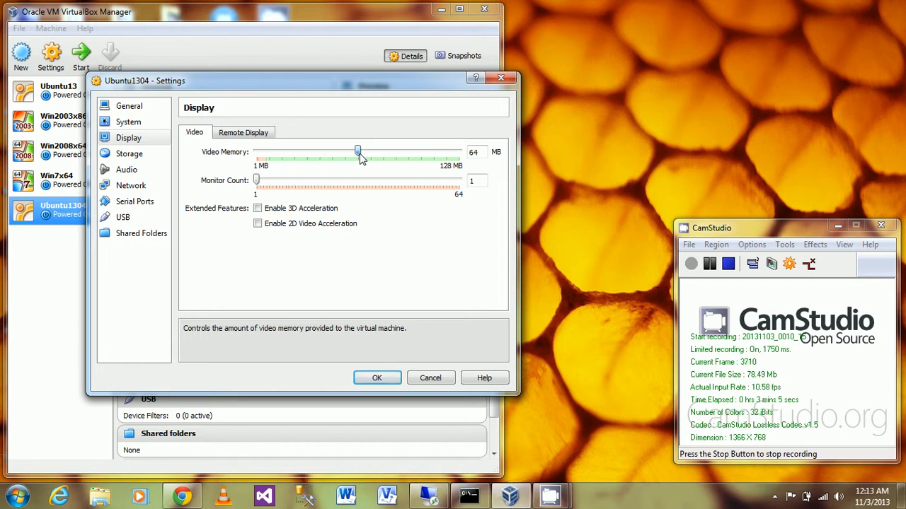
# - Enable the Remote Display server and attach the network adapter as Bridged Adapter
pyautogui.click(247, 134)
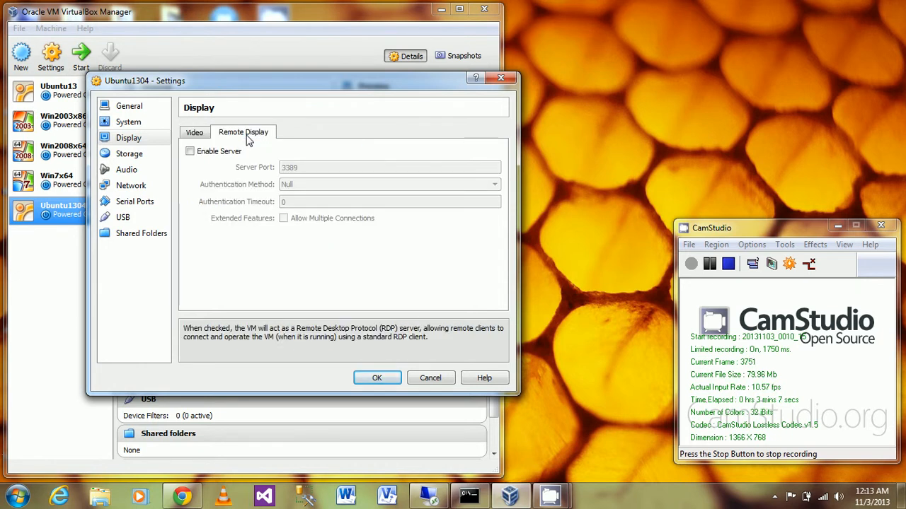
pyautogui.click(190, 151)
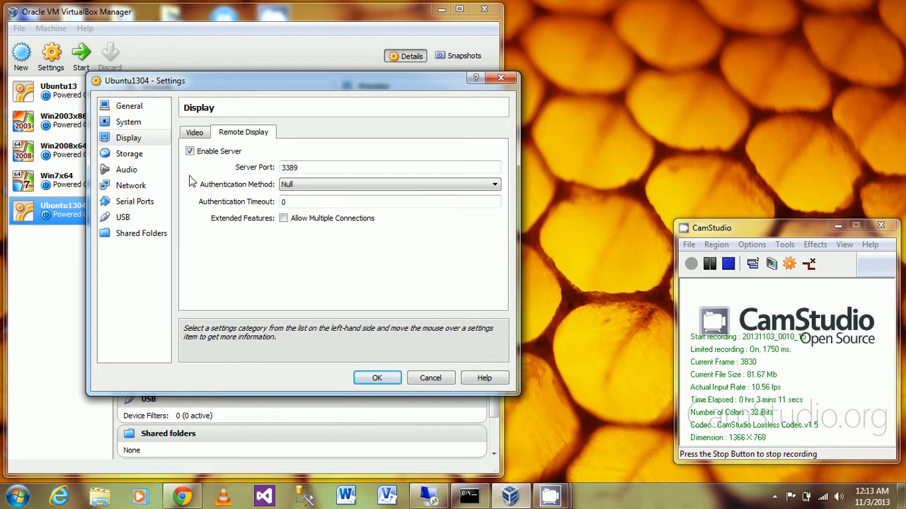
pyautogui.click(135, 186)
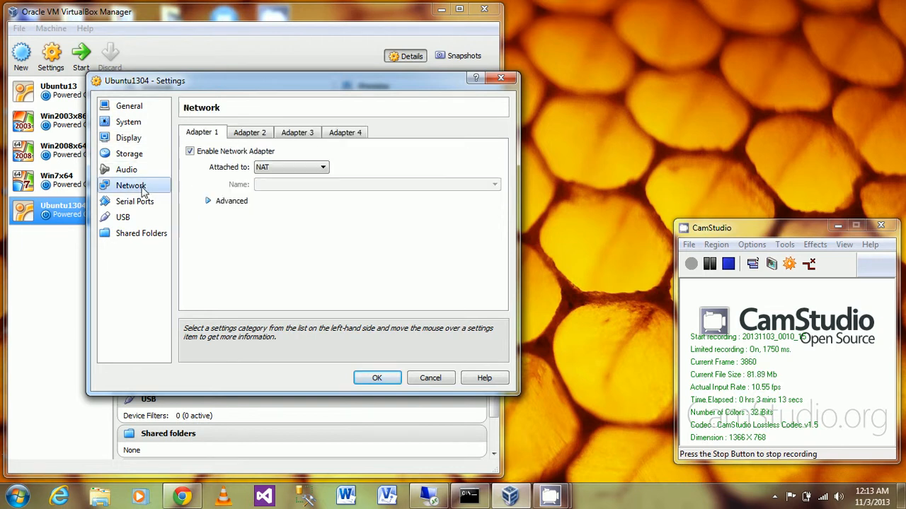
pyautogui.click(318, 167)
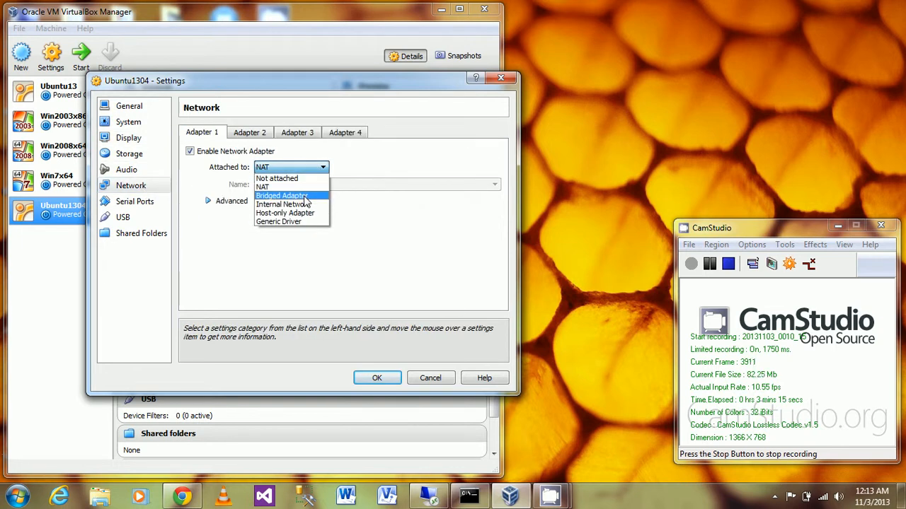
pyautogui.click(305, 196)
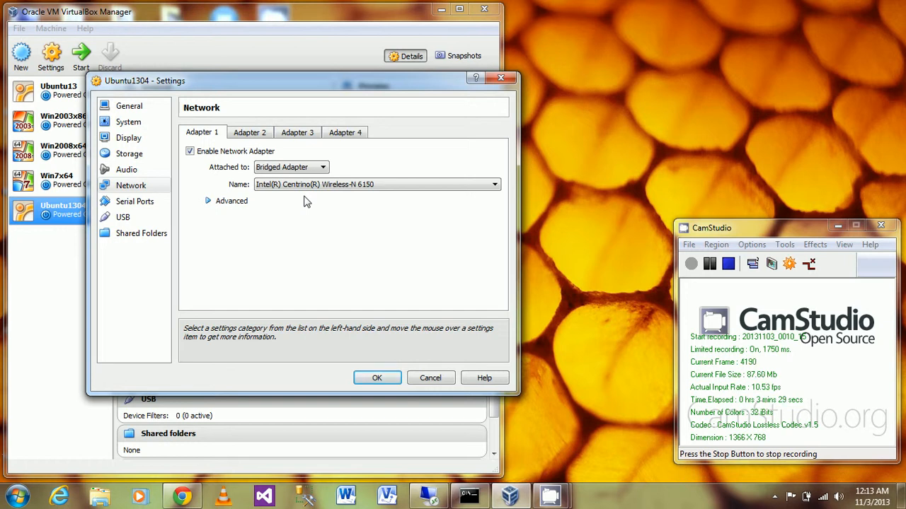
# - Review the display, remote display and network pages again, then save the settings with OK
pyautogui.click(134, 205)
pyautogui.click(130, 185)
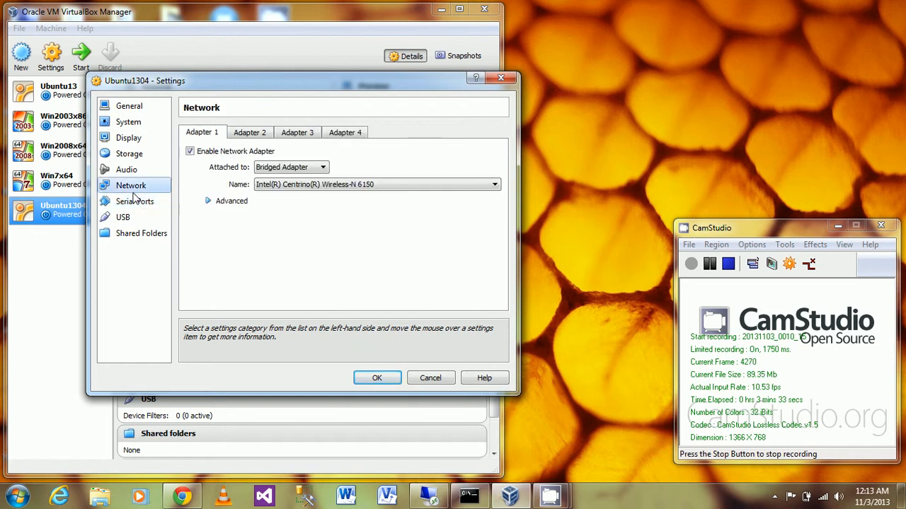
pyautogui.click(129, 170)
pyautogui.click(129, 140)
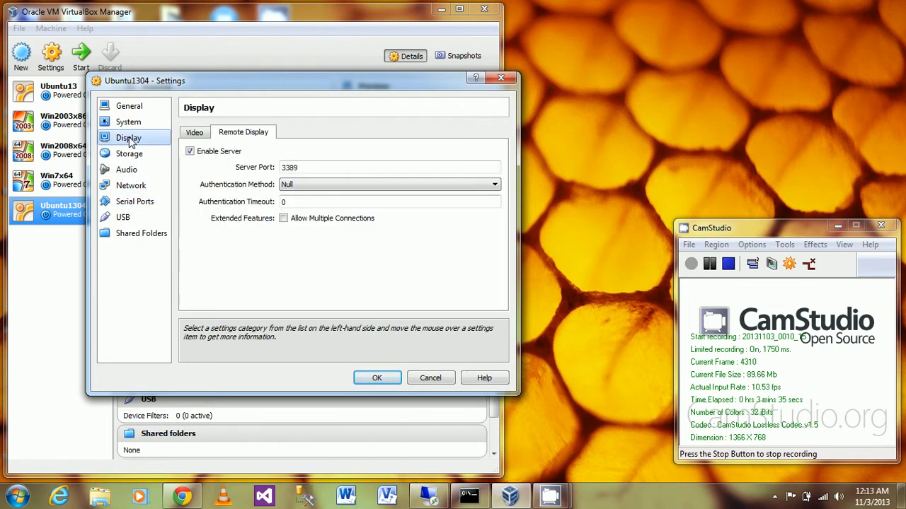
pyautogui.click(199, 136)
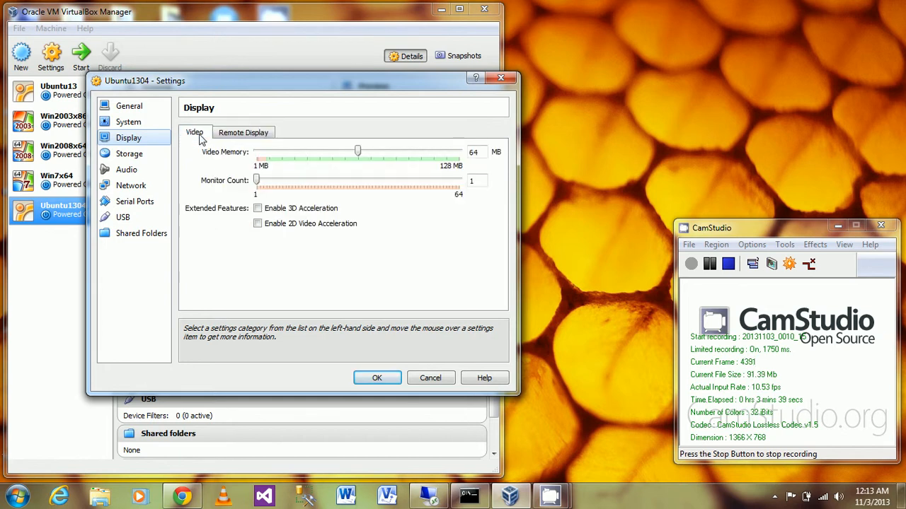
pyautogui.click(240, 138)
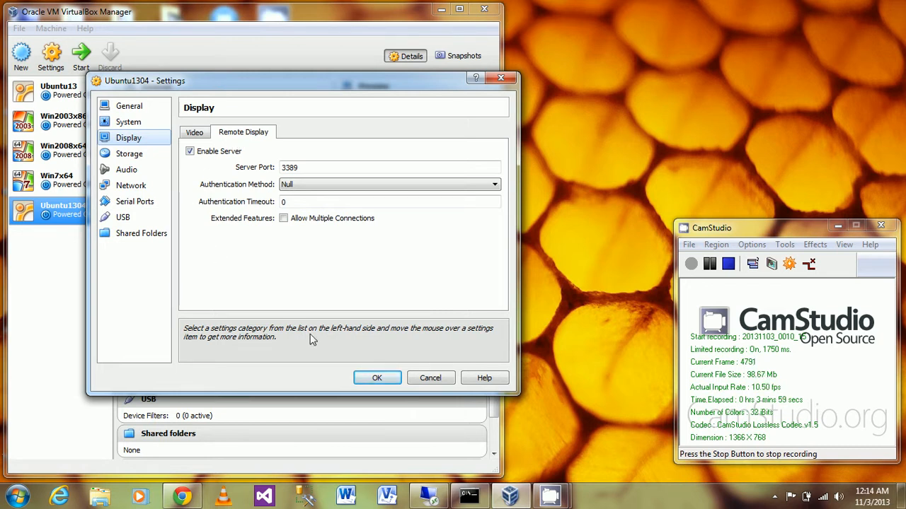
pyautogui.click(139, 187)
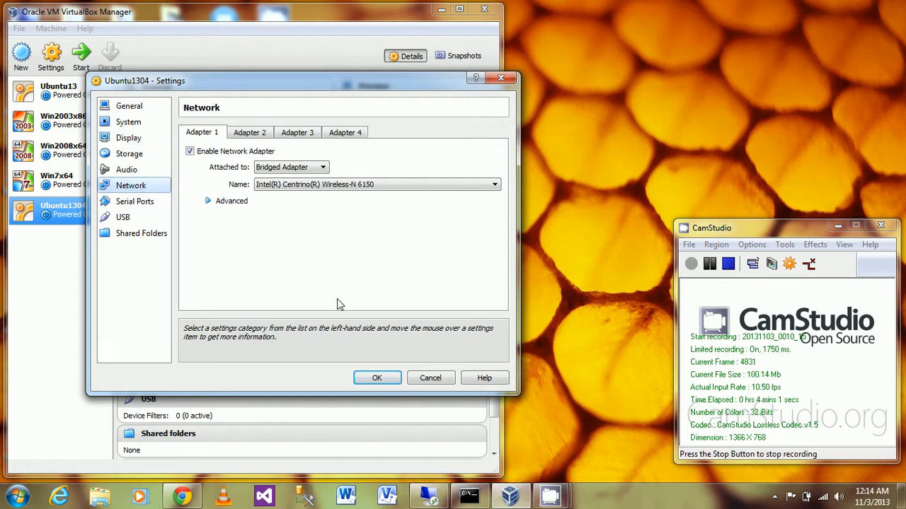
pyautogui.click(377, 379)
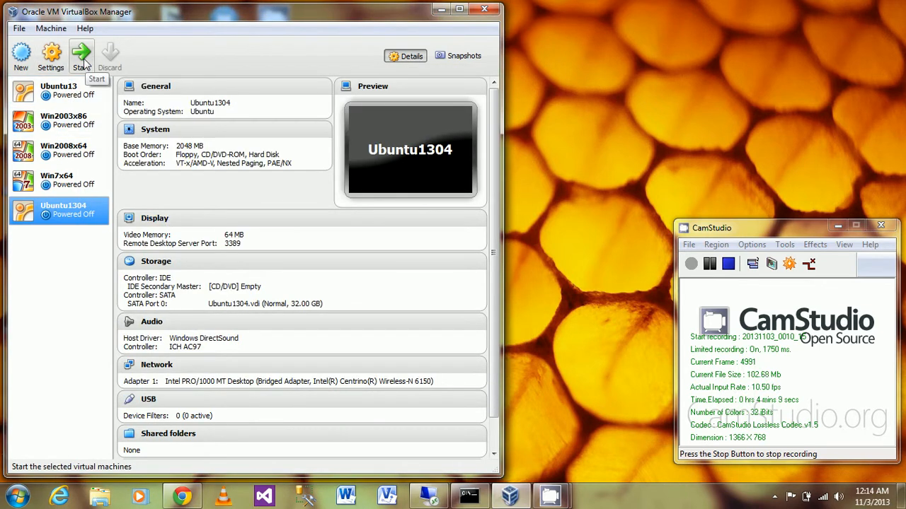
# - Start Ubuntu1304 with ubuntu-13.04-desktop-amd64.iso selected as the start-up disk
pyautogui.click(82, 56)
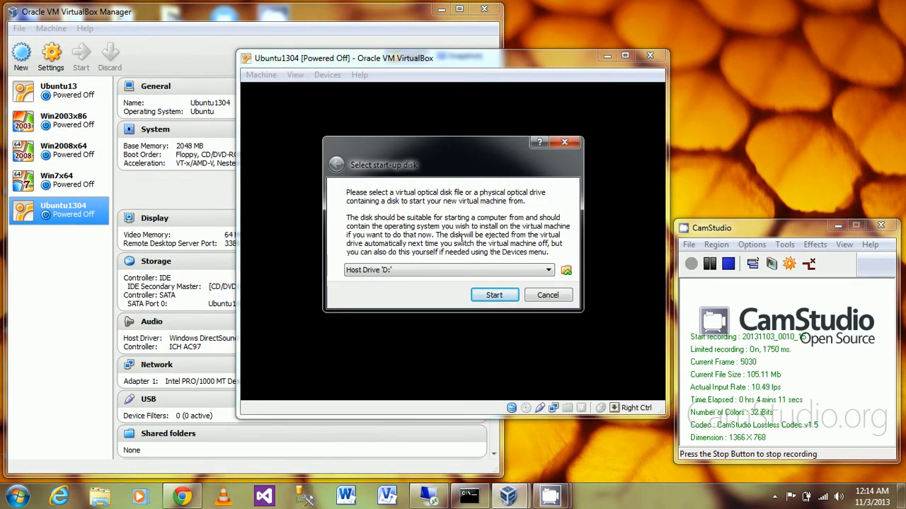
pyautogui.click(566, 271)
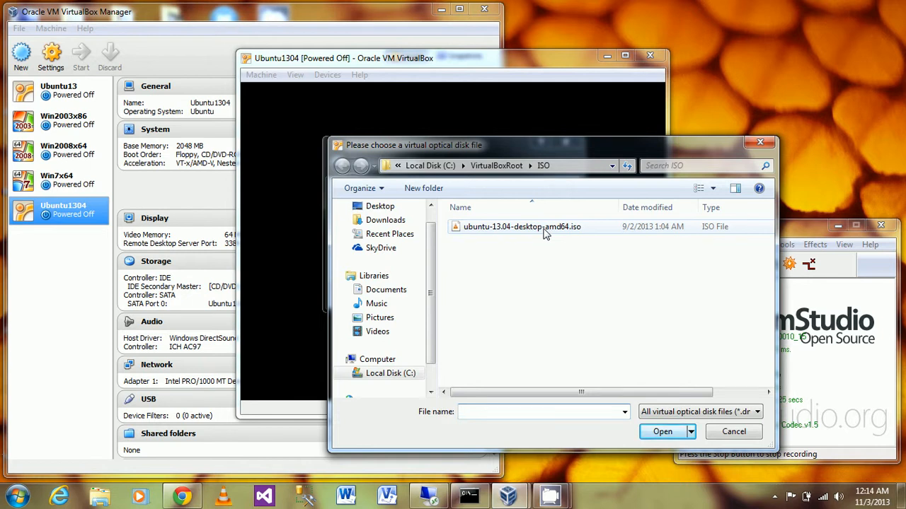
pyautogui.click(524, 231)
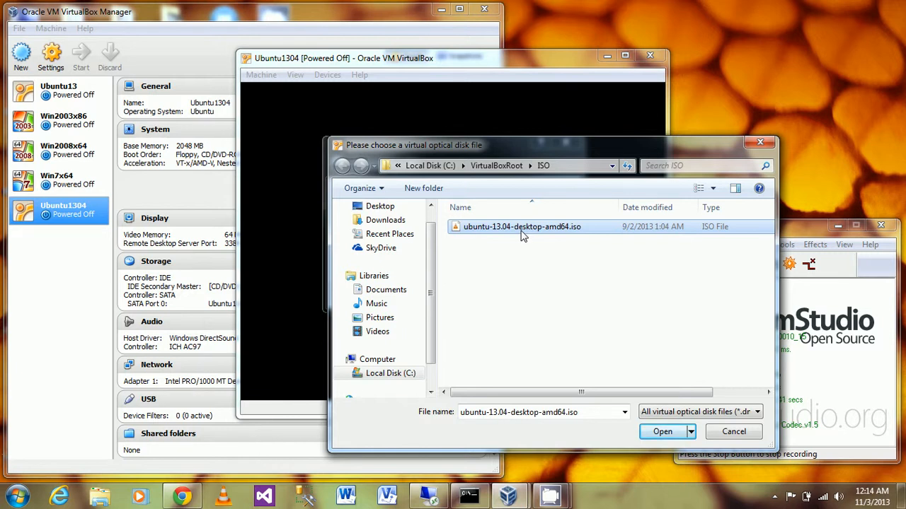
pyautogui.doubleClick(521, 235)
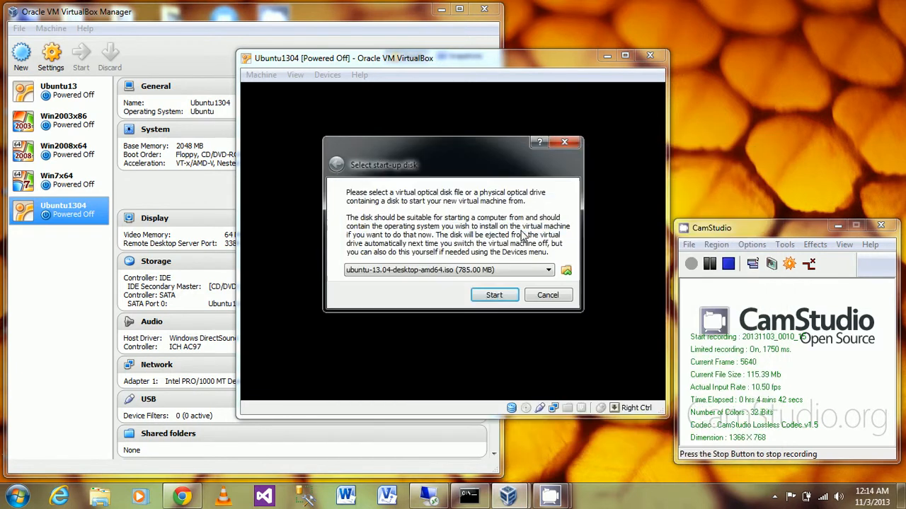
pyautogui.click(493, 294)
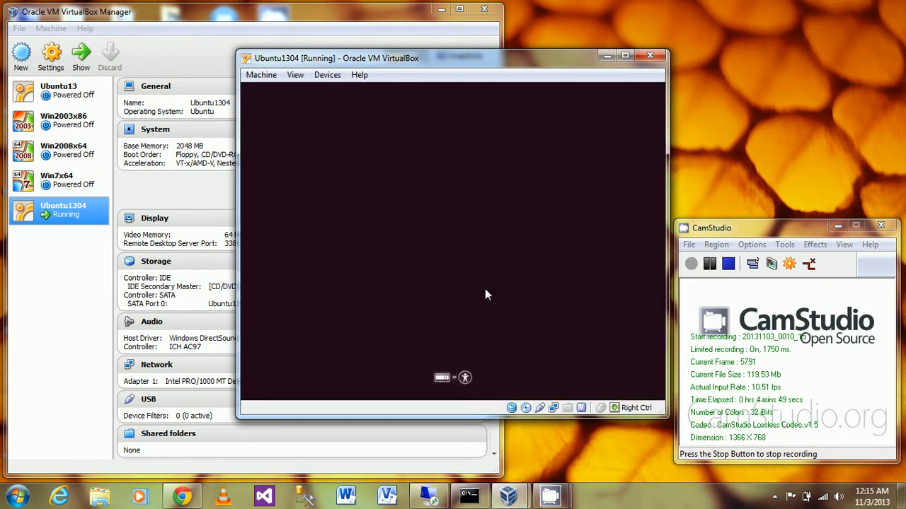
# - Confirm the ISO is mounted under CD/DVD Devices and reposition the VM window while it boots
pyautogui.click(327, 75)
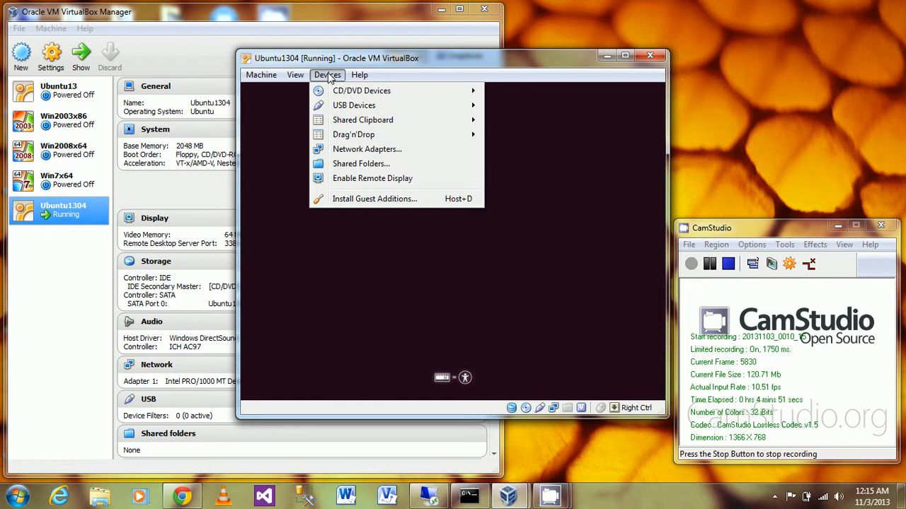
pyautogui.moveTo(339, 93)
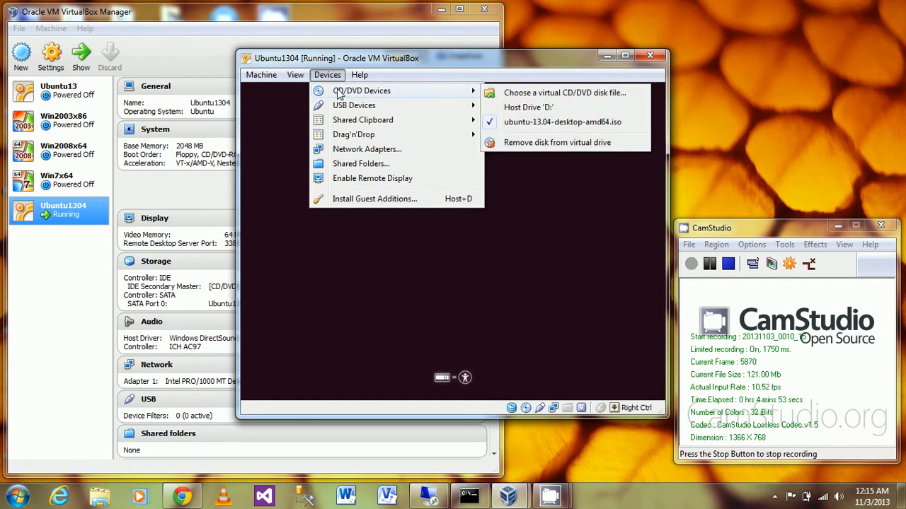
pyautogui.click(516, 64)
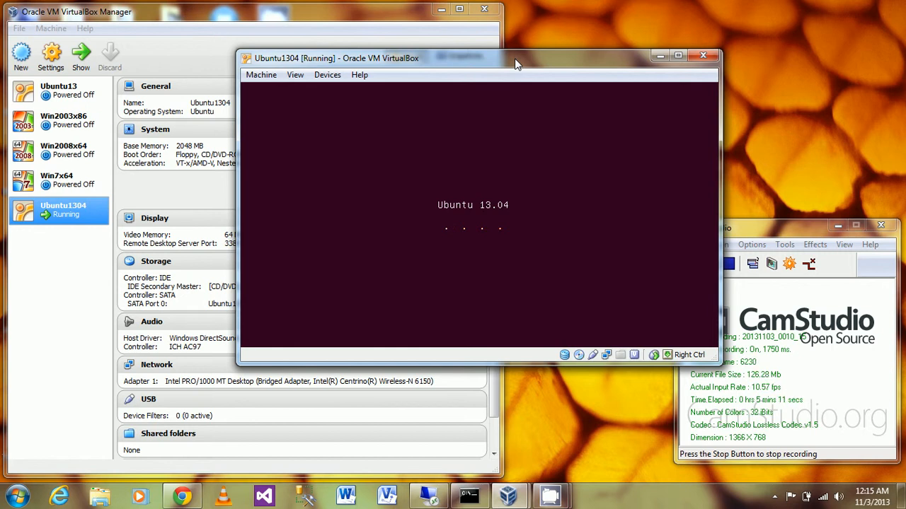
pyautogui.moveTo(514, 58); pyautogui.dragTo(467, 12)
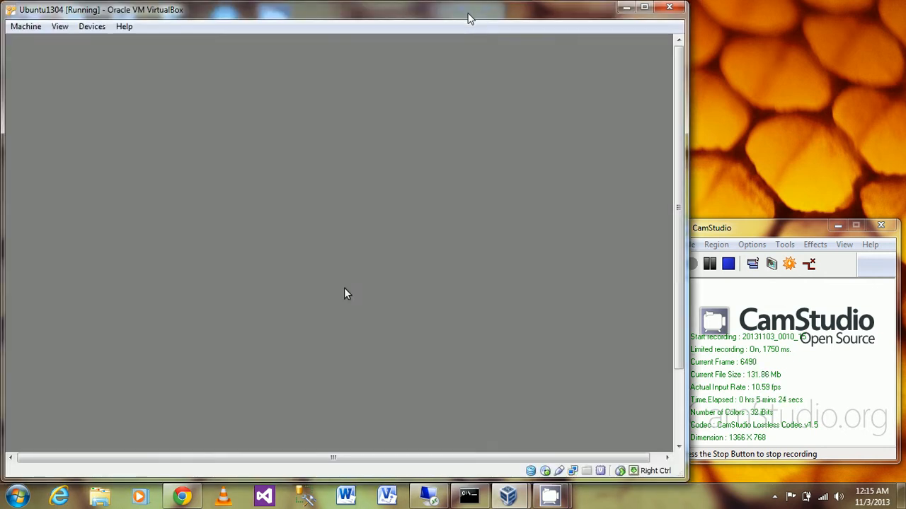
pyautogui.moveTo(467, 17); pyautogui.dragTo(683, 20)
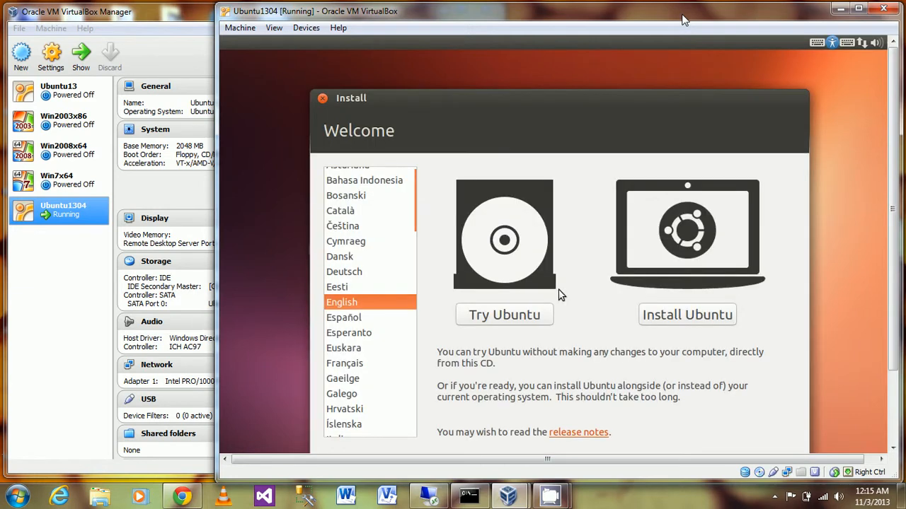
# - Choose Install Ubuntu in English with third-party software included, then shift the VM window left
pyautogui.click(684, 324)
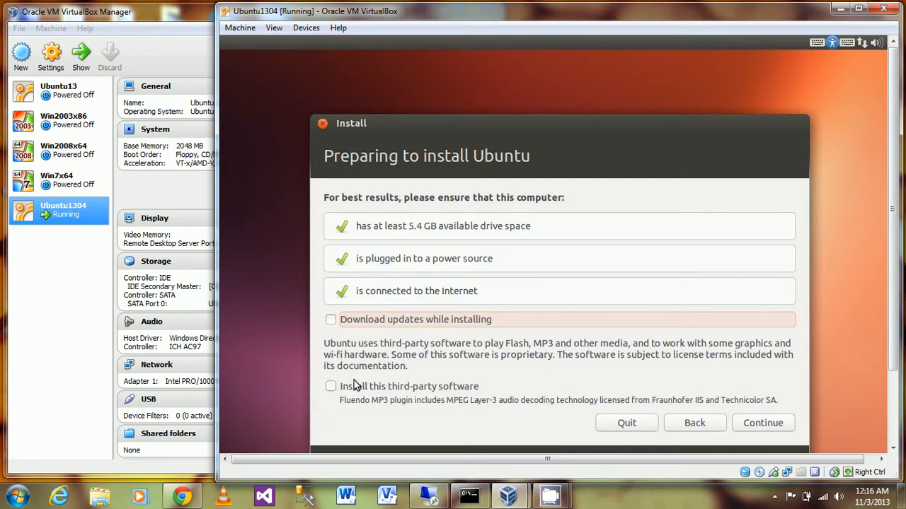
pyautogui.click(330, 387)
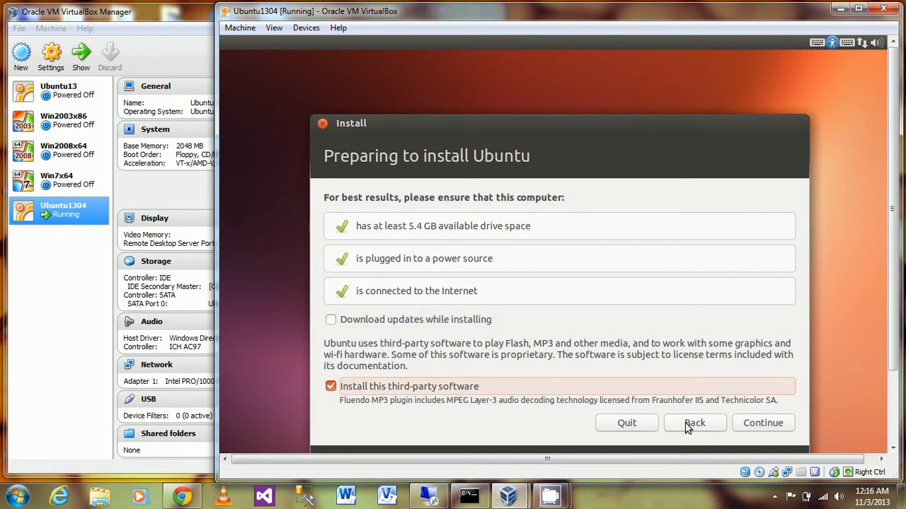
pyautogui.click(765, 426)
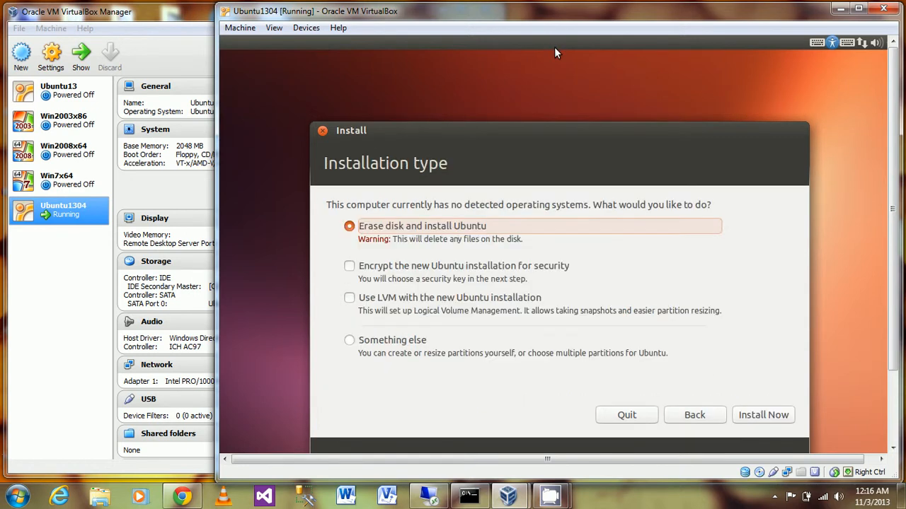
pyautogui.moveTo(531, 14); pyautogui.dragTo(344, 16)
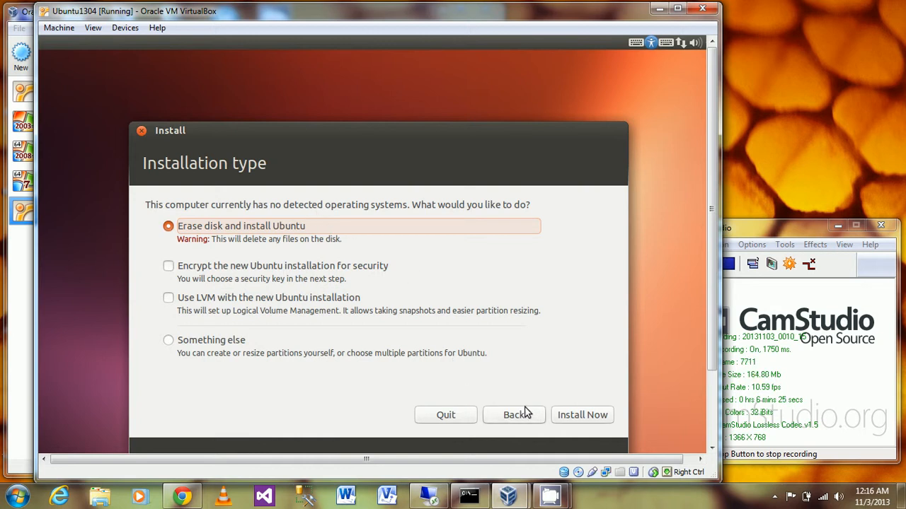
# - Erase the disk and Install Now, accepting New York time zone and English (US) keyboard layout
pyautogui.click(579, 416)
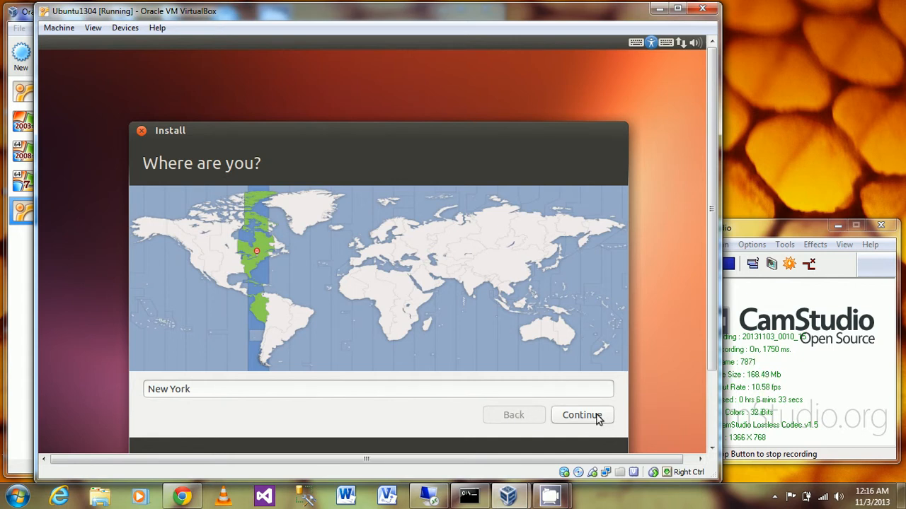
pyautogui.click(597, 416)
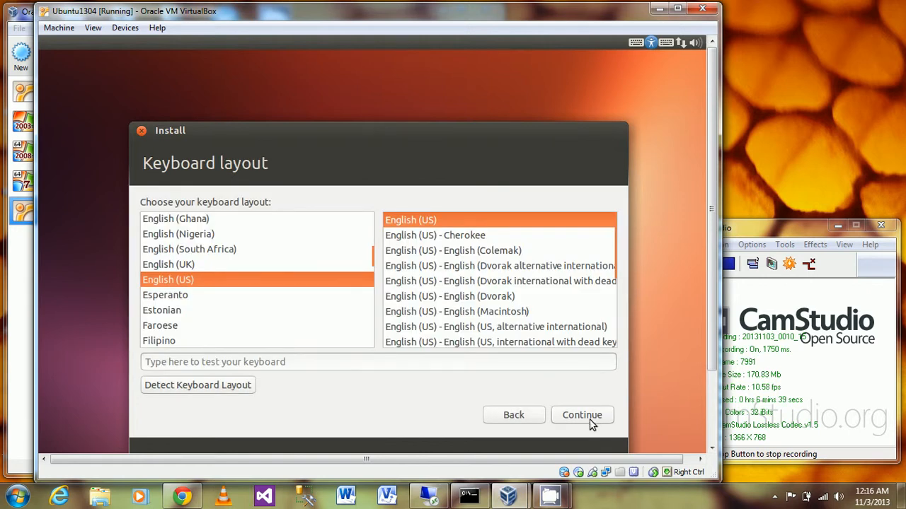
pyautogui.click(590, 420)
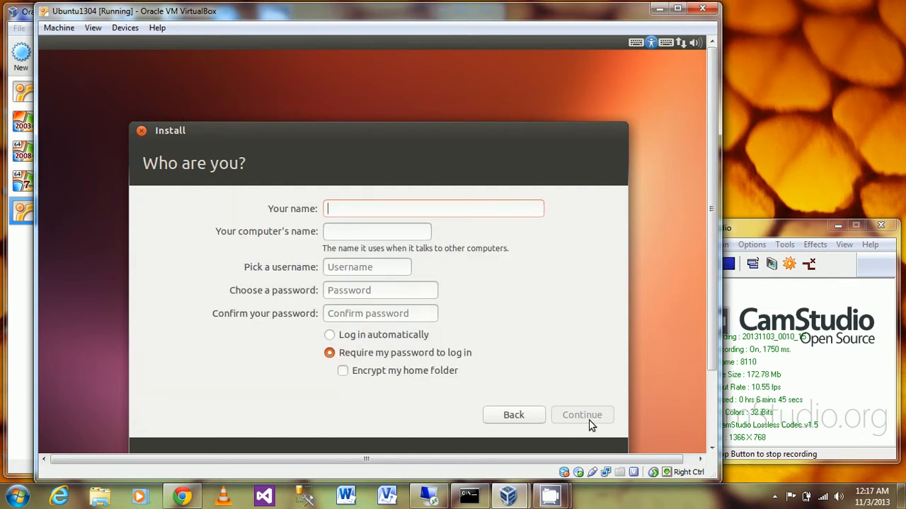
# - Enter the user's name, computer name VM-UBT02, the suggested username and a confirmed password, then continue
pyautogui.write('Johnny')
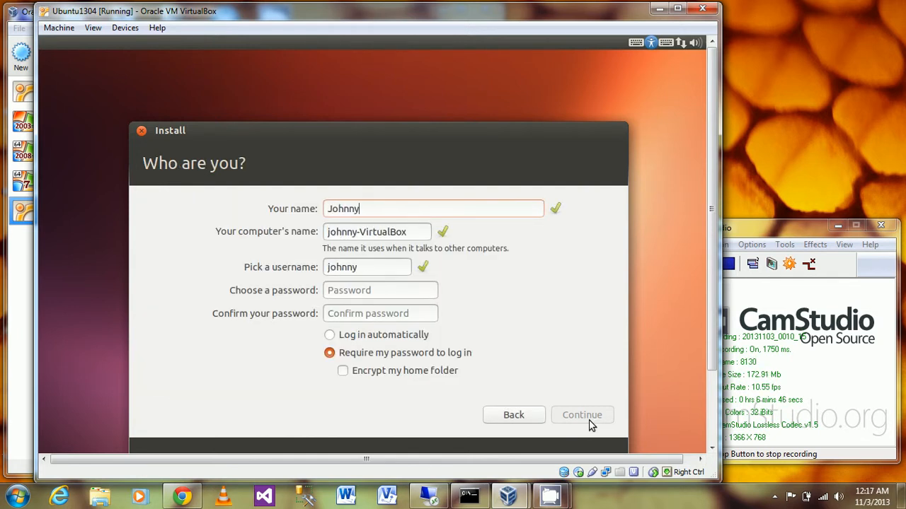
pyautogui.press('Tab')
pyautogui.write('VM-')
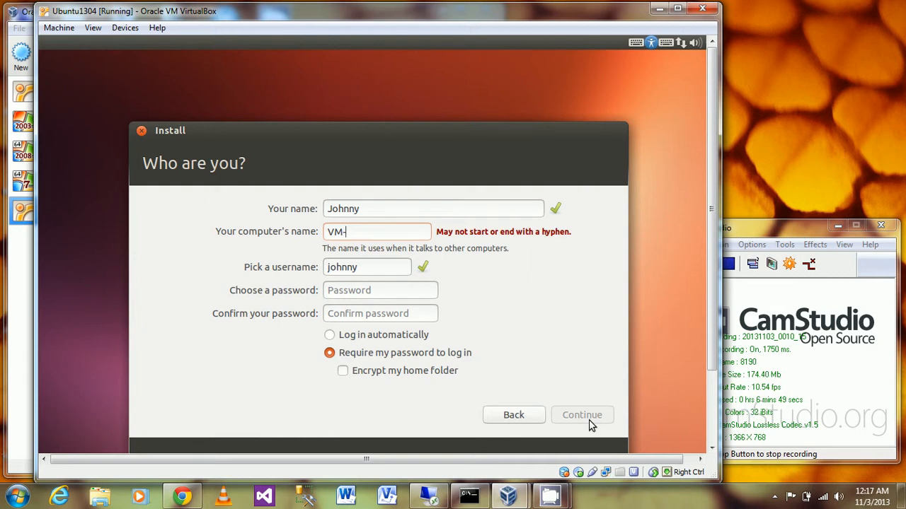
pyautogui.write('B')
pyautogui.press('BackSpace')
pyautogui.write('UBT')
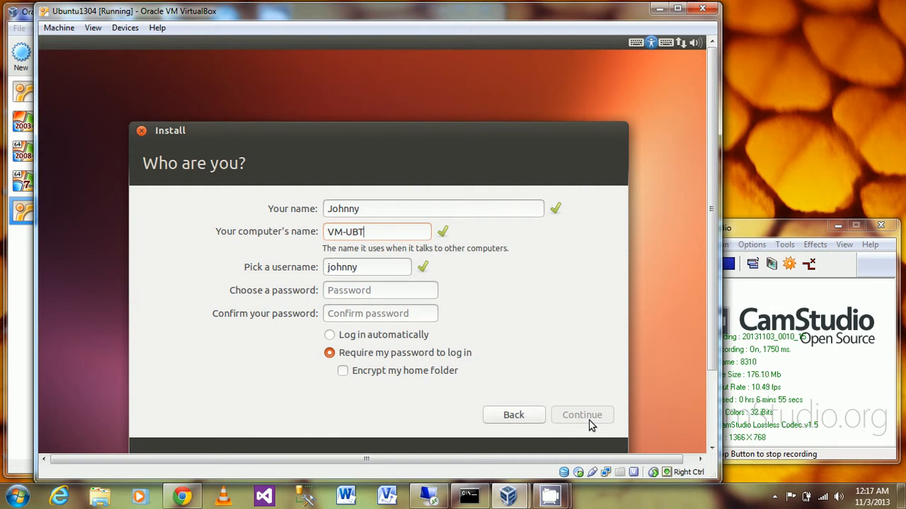
pyautogui.write('02')
pyautogui.press('Tab')
pyautogui.press('Tab')
pyautogui.write('******')
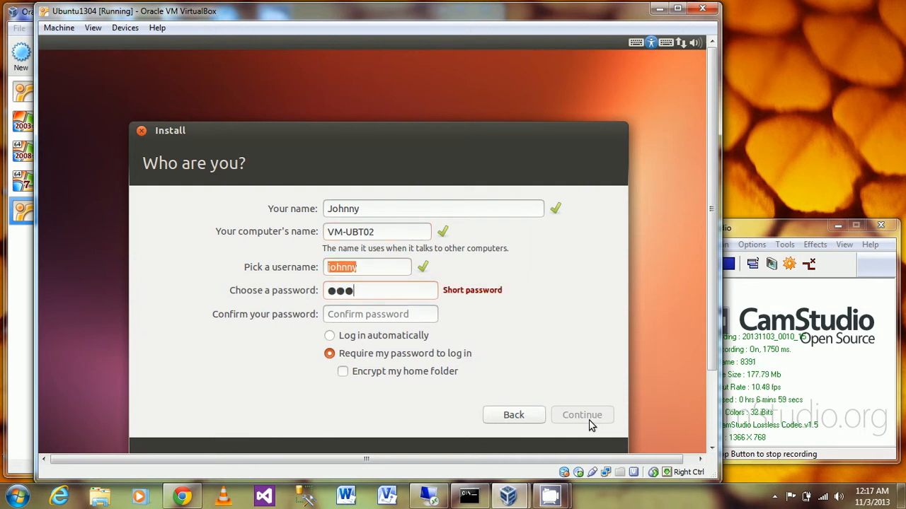
pyautogui.press('Tab')
pyautogui.write('******')
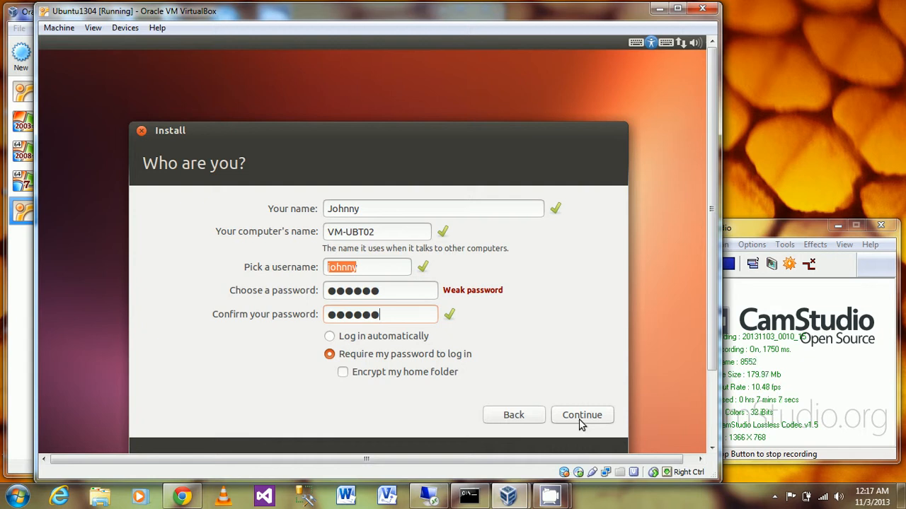
pyautogui.click(580, 419)
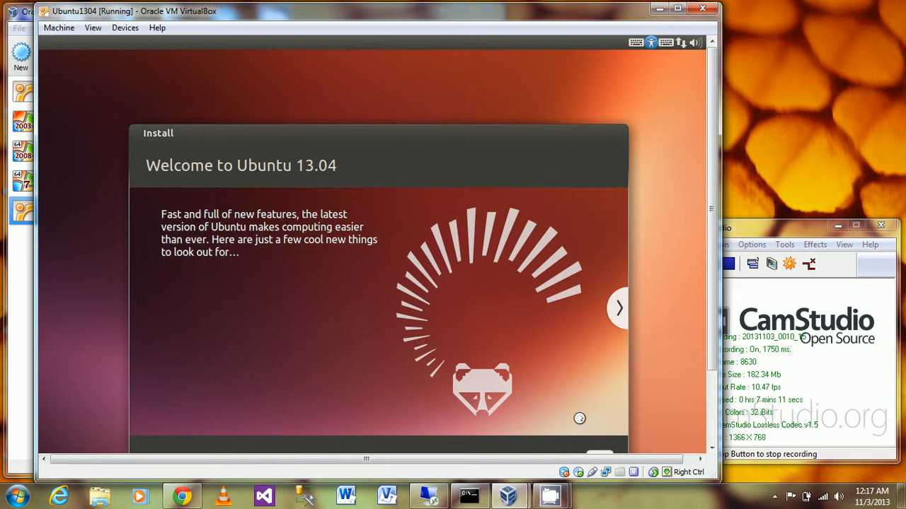
# - Scroll the VM display to bring the installer's file-copying progress into view
pyautogui.click(714, 433)
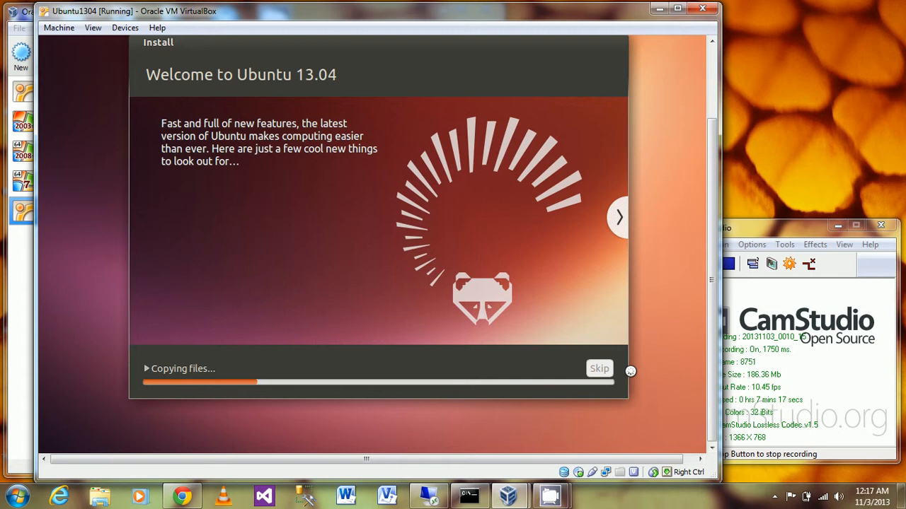
pyautogui.click(762, 227)
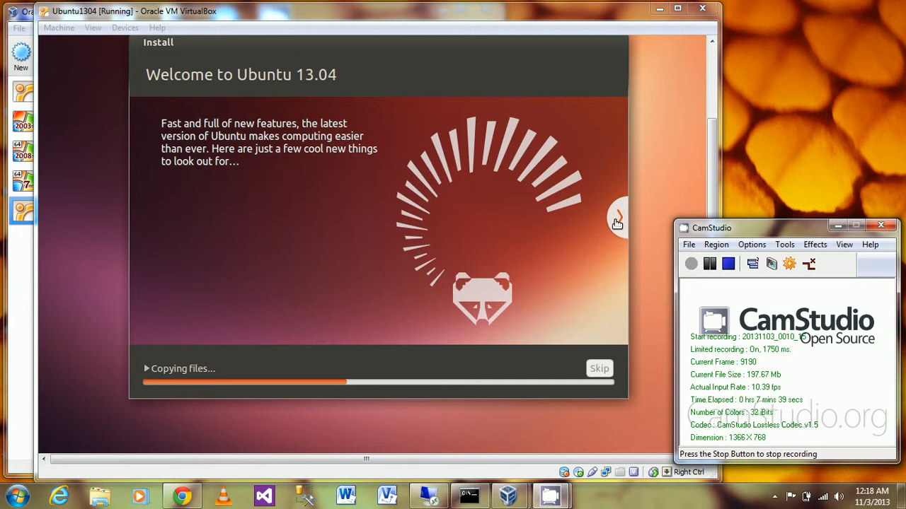
pyautogui.click(617, 222)
# - Page the installer slideshow from Find even more software through music, photos, web, office and accessibility to Any questions?
pyautogui.click(617, 222)
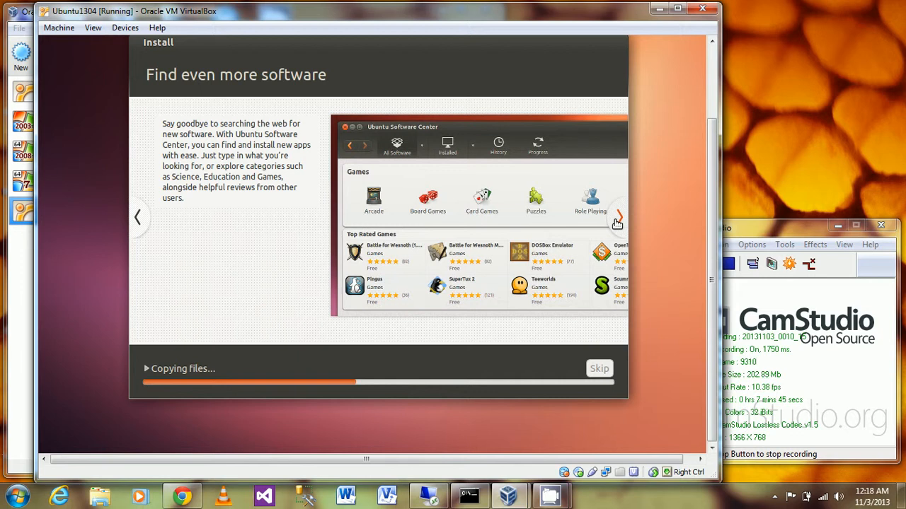
pyautogui.click(619, 217)
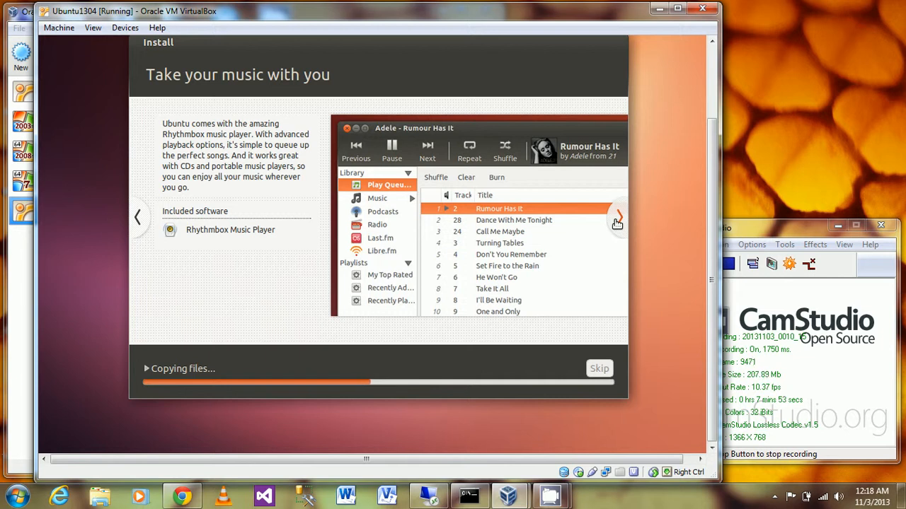
pyautogui.click(617, 219)
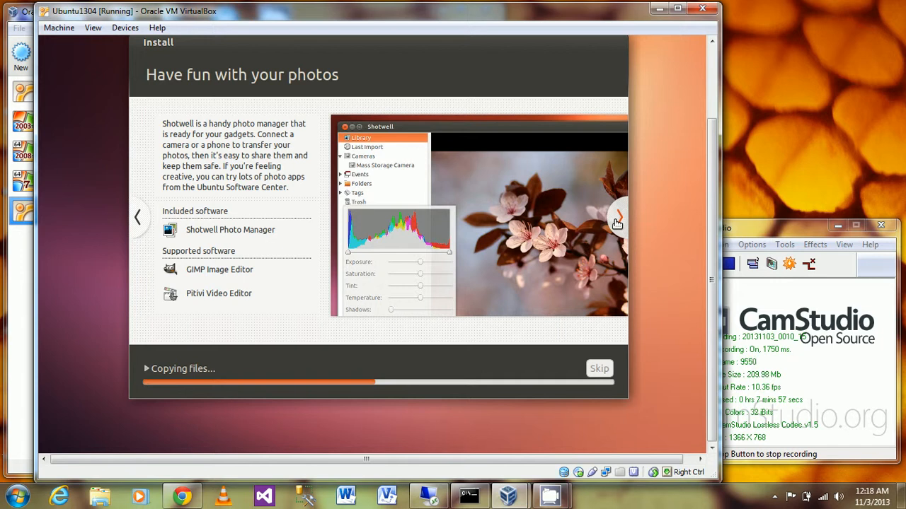
pyautogui.click(618, 219)
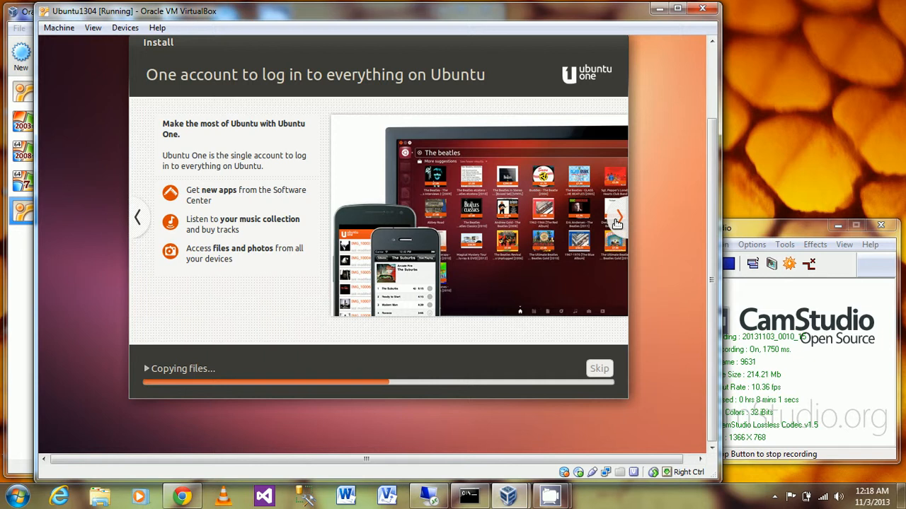
pyautogui.click(618, 220)
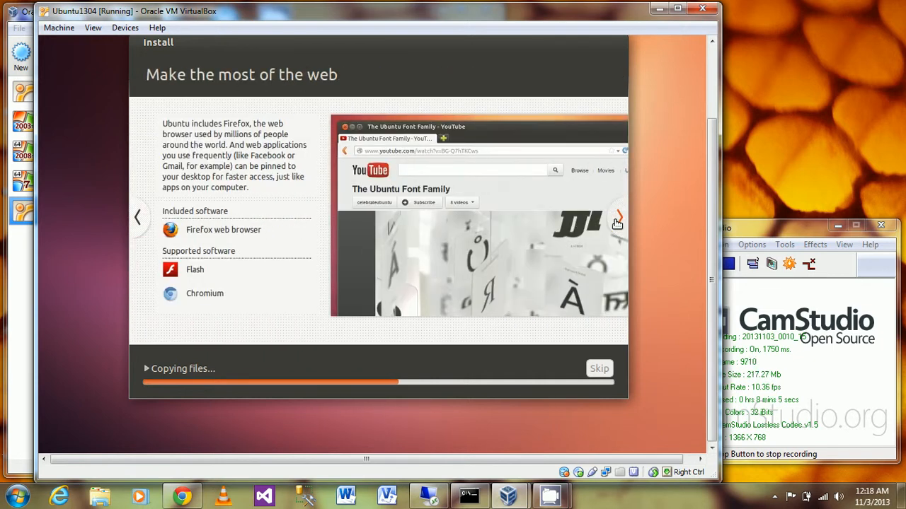
pyautogui.click(617, 221)
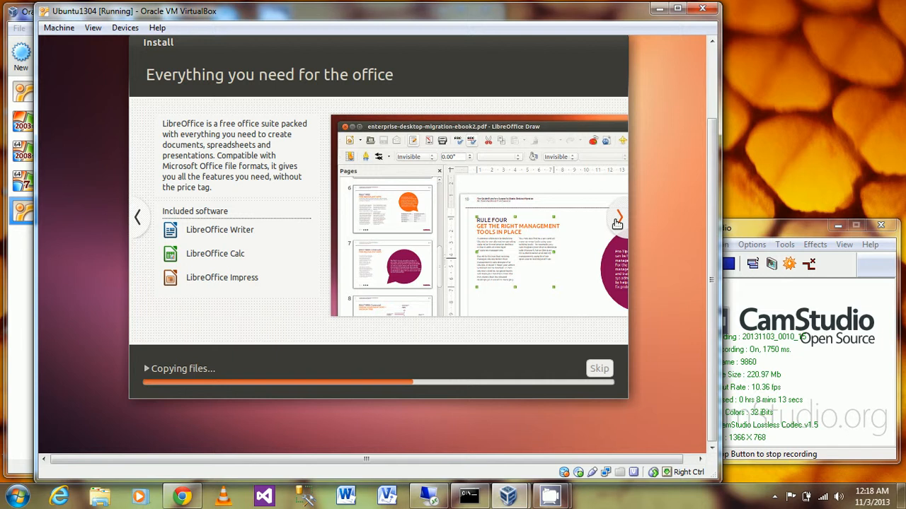
pyautogui.click(617, 221)
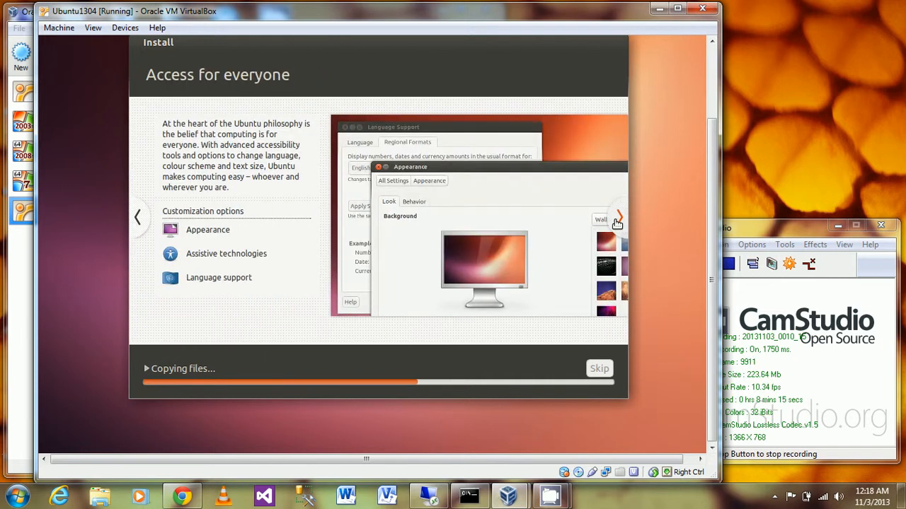
pyautogui.click(617, 221)
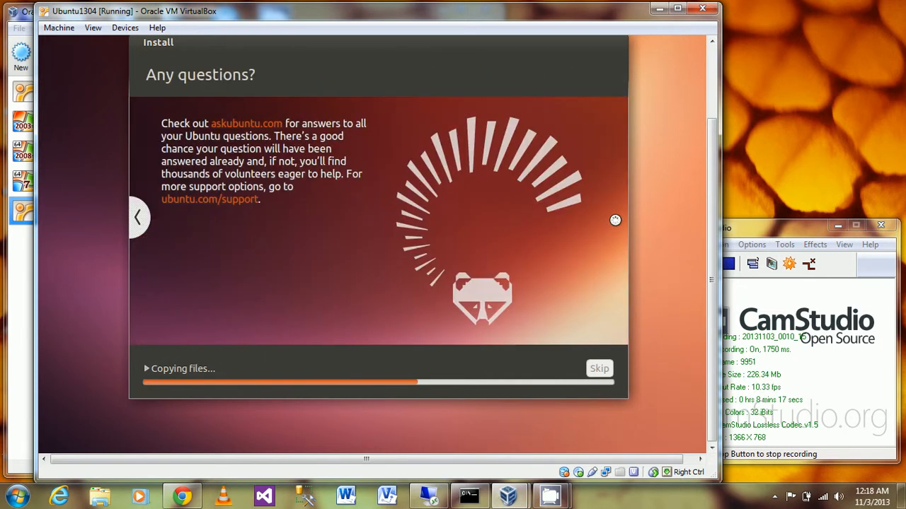
pyautogui.click(745, 231)
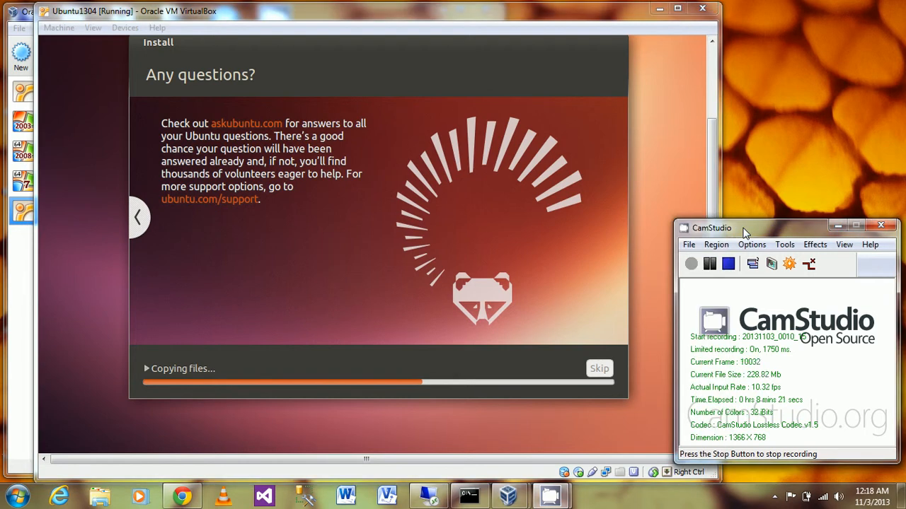
# - Pause CamStudio through the package download, then resume recording once Installation Complete appears
pyautogui.click(709, 263)
pyautogui.click(691, 264)
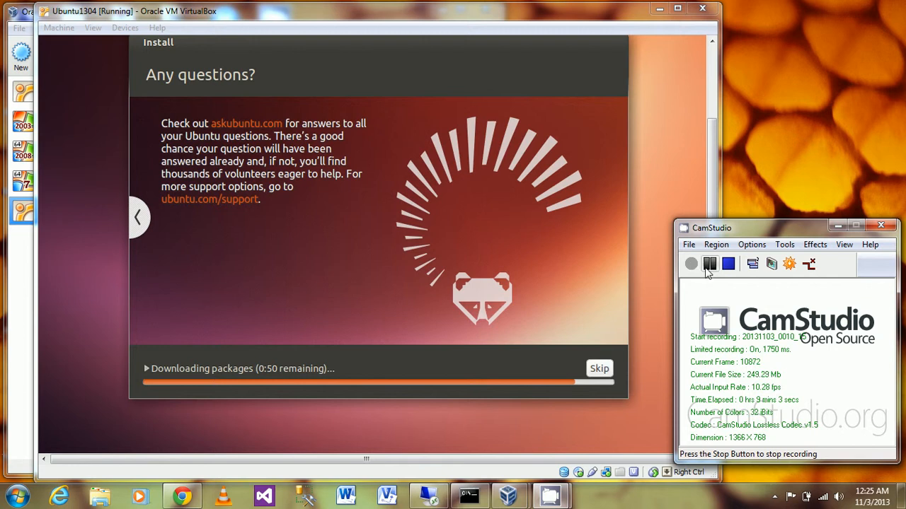
pyautogui.click(709, 268)
pyautogui.click(690, 266)
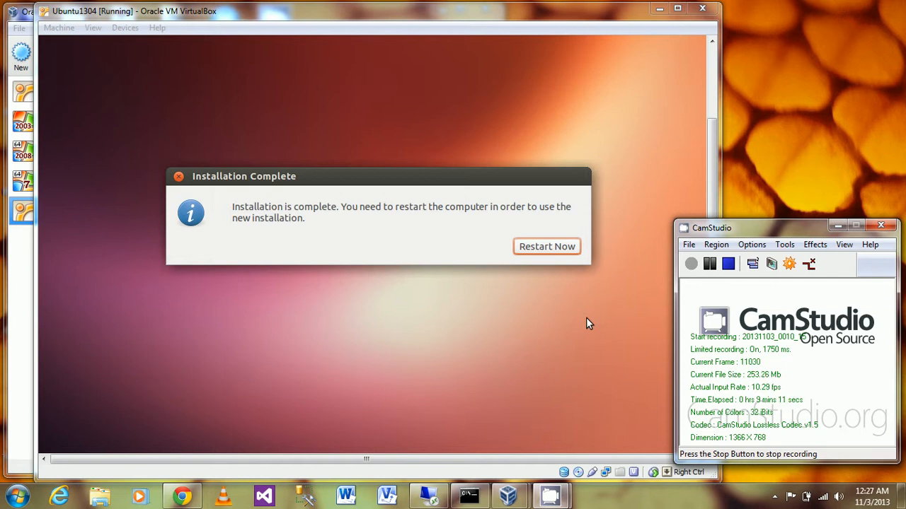
# - Choose Restart Now in the Installation Complete dialog and bring CamStudio into focus
pyautogui.click(537, 249)
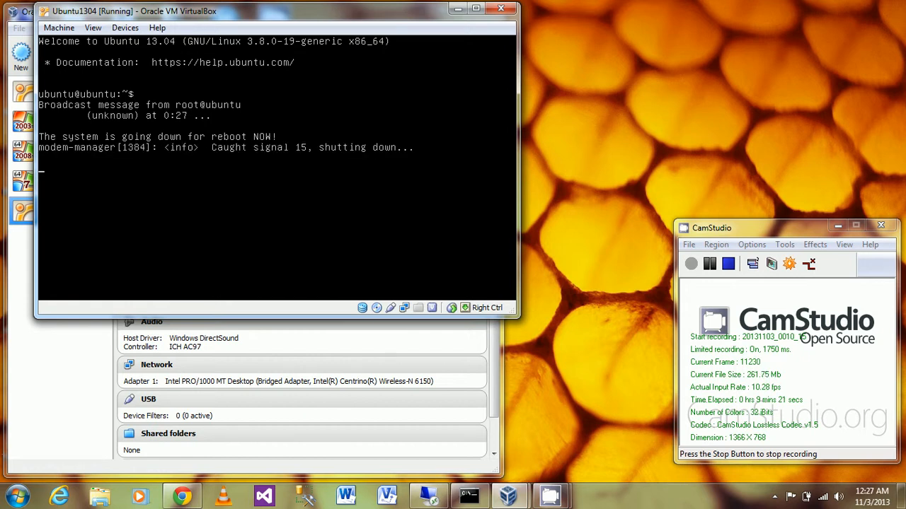
pyautogui.click(781, 227)
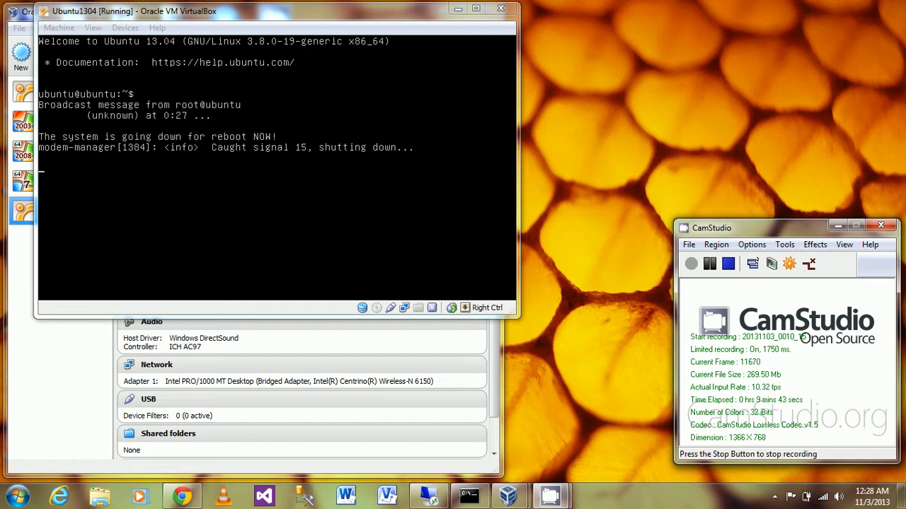
# - Hard-reset the stuck Ubuntu1304 VM with Machine > Reset and confirm the reset
pyautogui.click(61, 30)
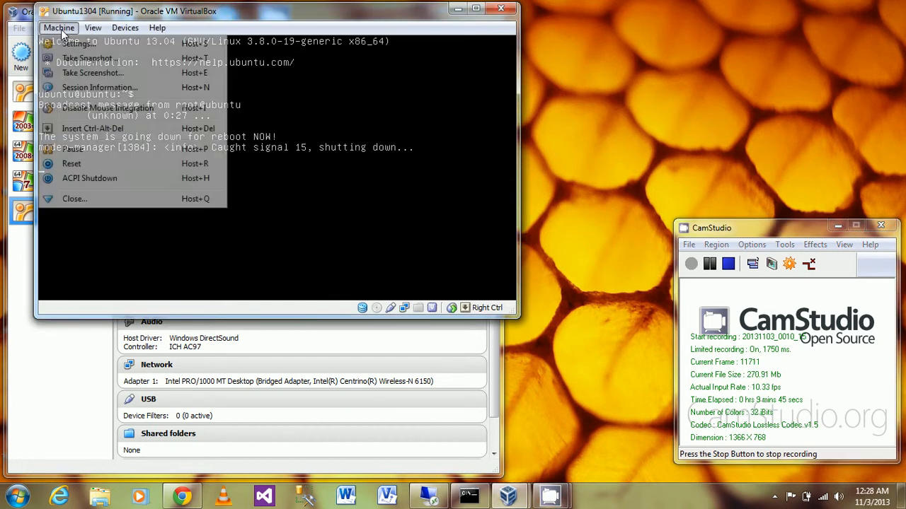
pyautogui.click(83, 168)
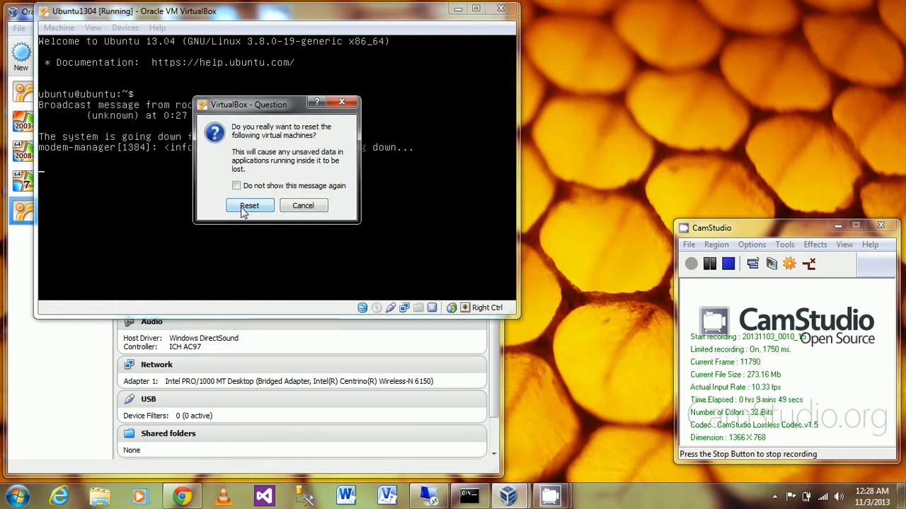
pyautogui.click(244, 206)
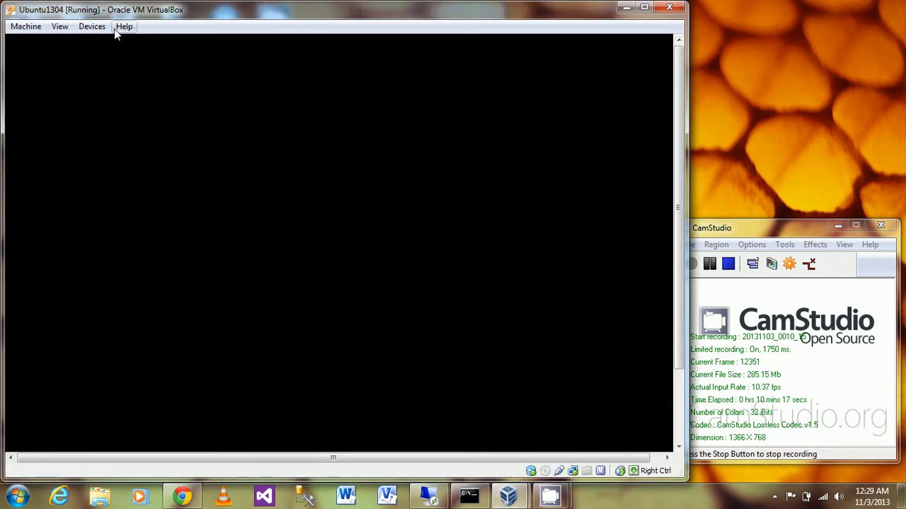
# - Check the Devices > CD/DVD Devices menu, then log in on the Ubuntu screen with the account password
pyautogui.click(93, 29)
pyautogui.moveTo(108, 43)
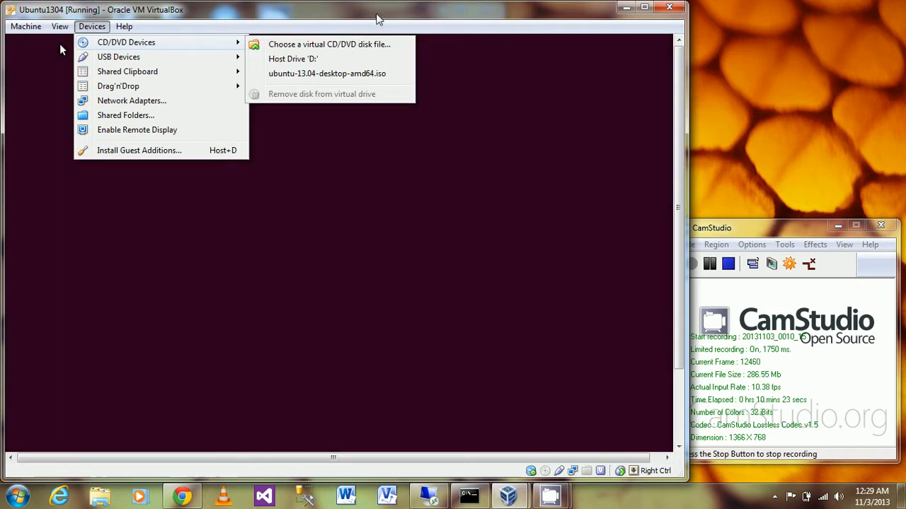
pyautogui.click(378, 18)
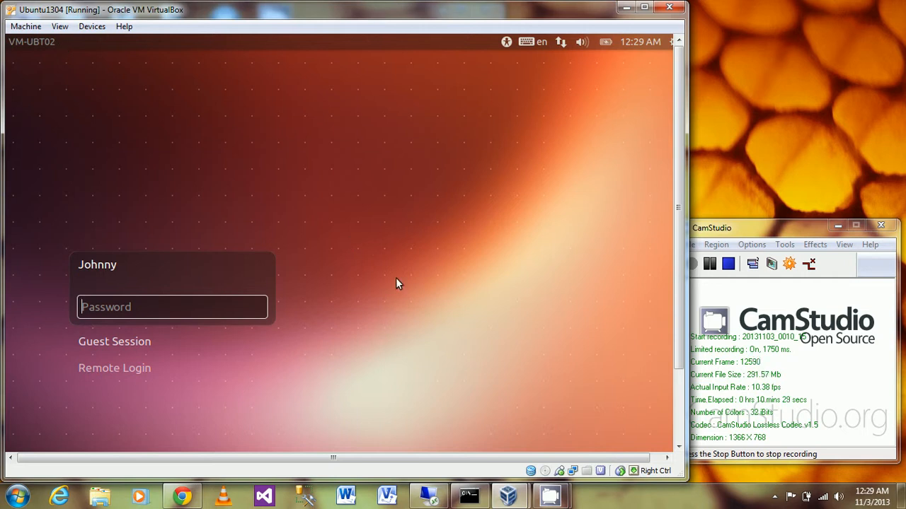
pyautogui.write('••••••')
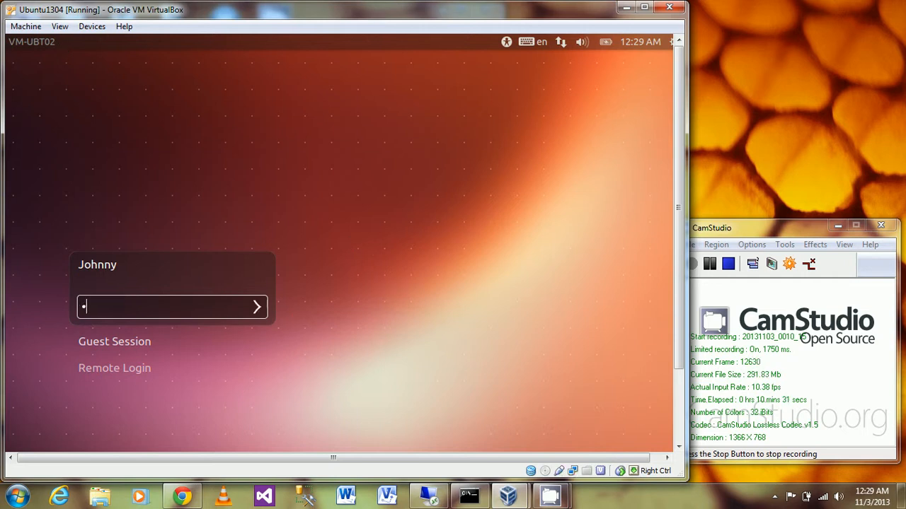
pyautogui.press('Return')
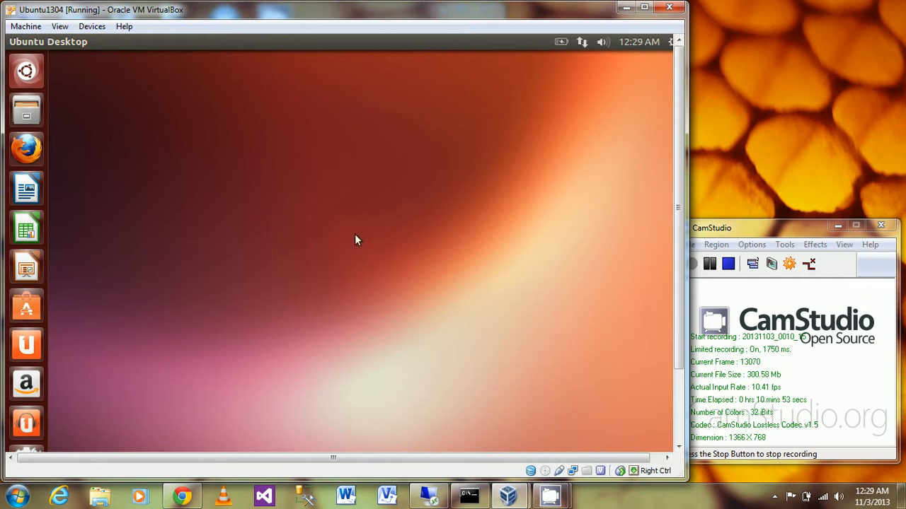
# - Search the Dash for 'term' and launch Terminal
pyautogui.click(29, 70)
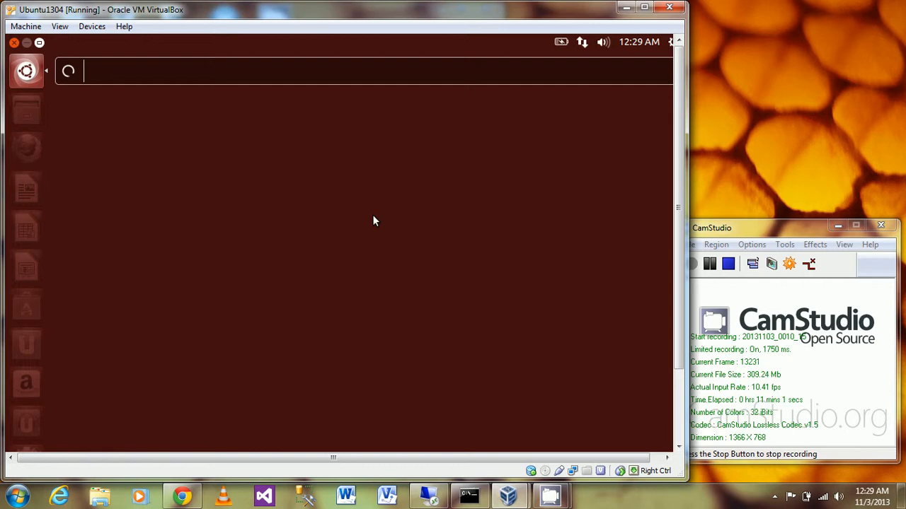
pyautogui.write('term')
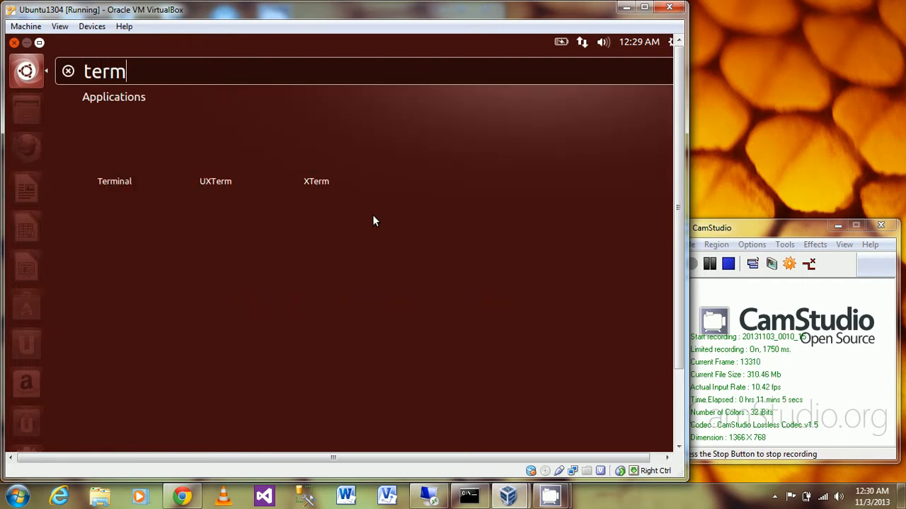
pyautogui.click(111, 151)
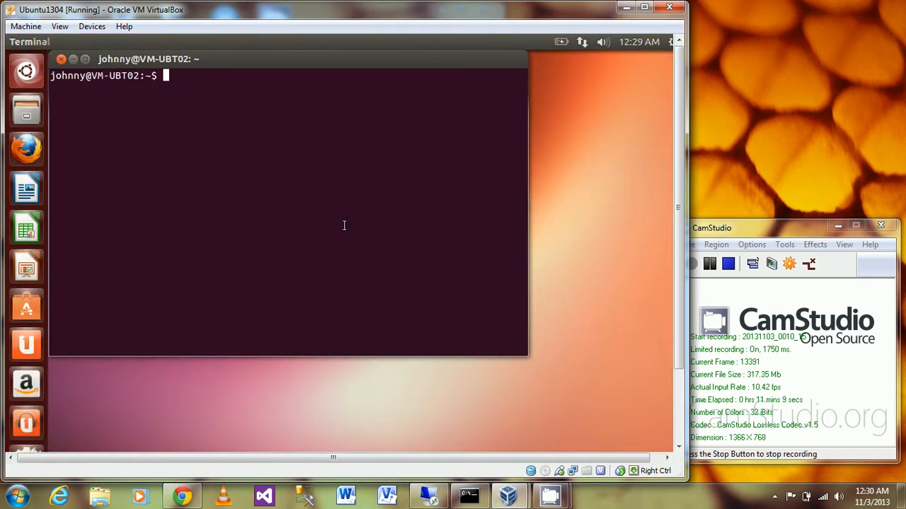
# - Run 'ip addr', confirm eth0 is 192.168.88.106, and launch Firefox
pyautogui.write('ip')
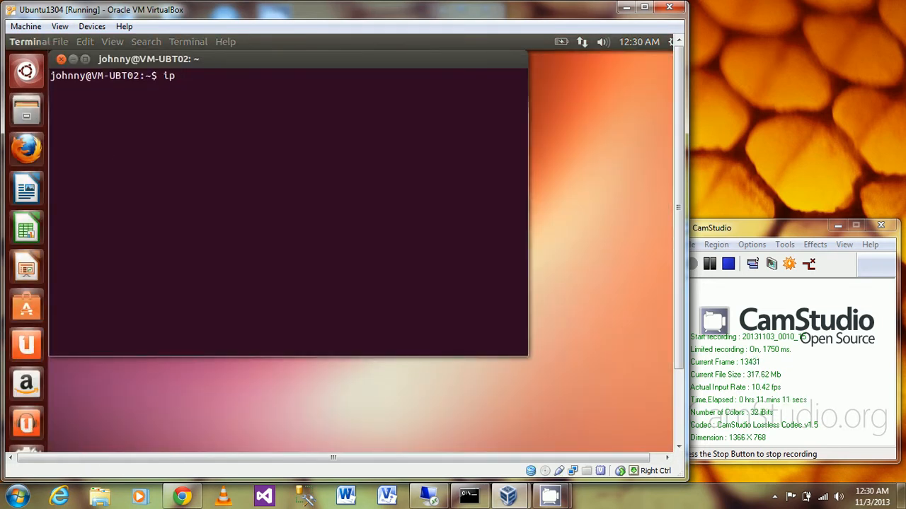
pyautogui.write(' addr')
pyautogui.press('Return')
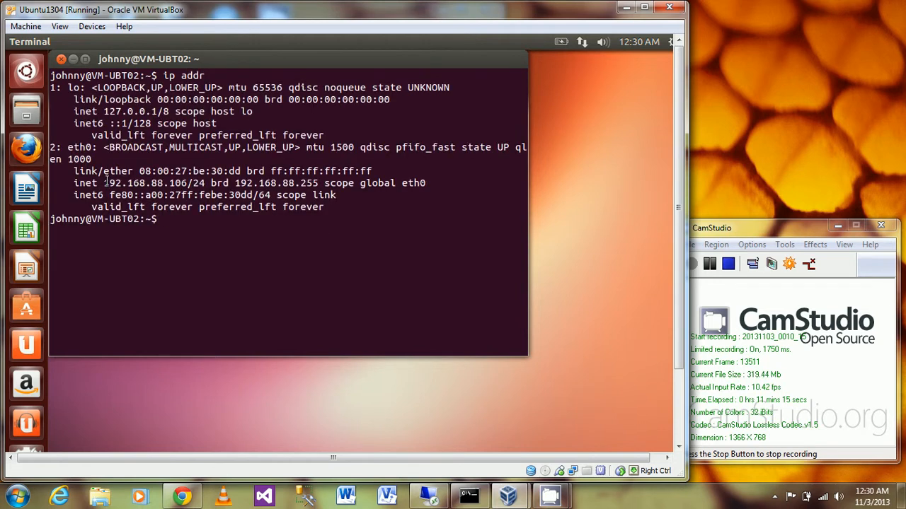
pyautogui.moveTo(103, 183); pyautogui.dragTo(194, 183)
pyautogui.click(177, 235)
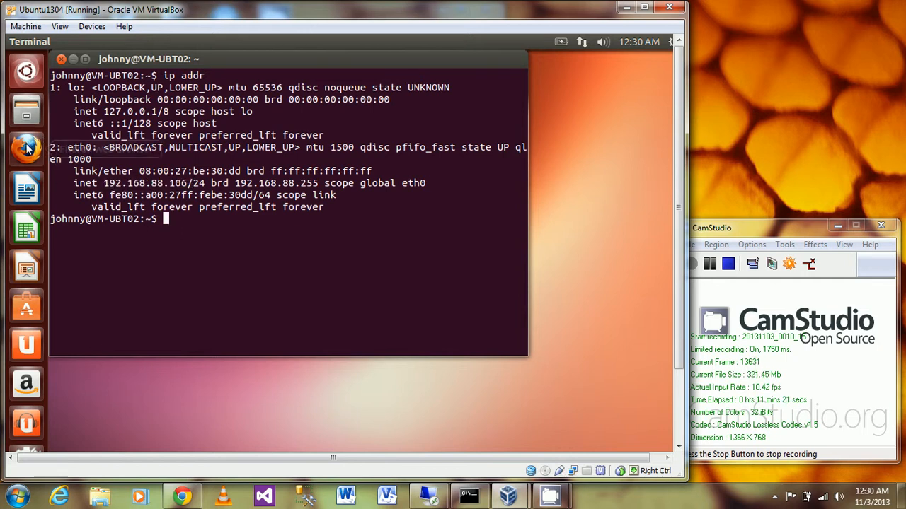
pyautogui.click(27, 146)
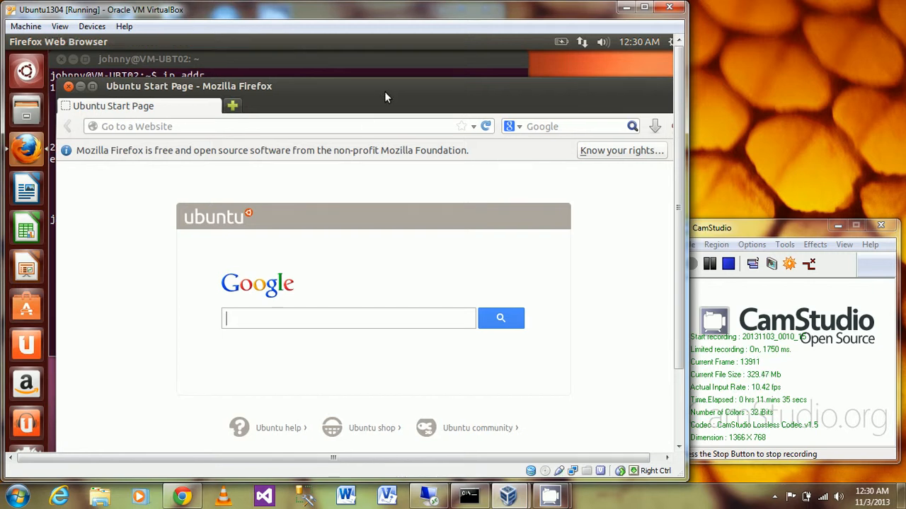
# - Load cnn.com in Firefox's address bar
pyautogui.click(355, 126)
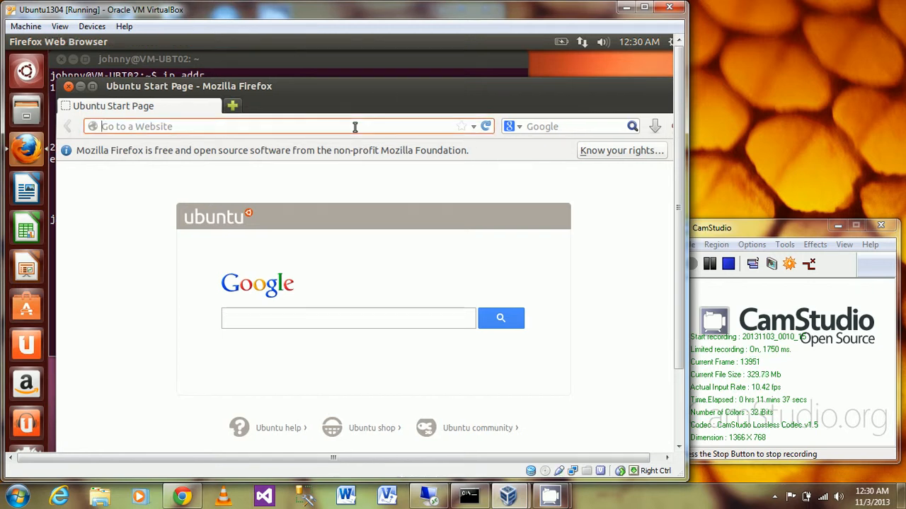
pyautogui.write('cnn.com')
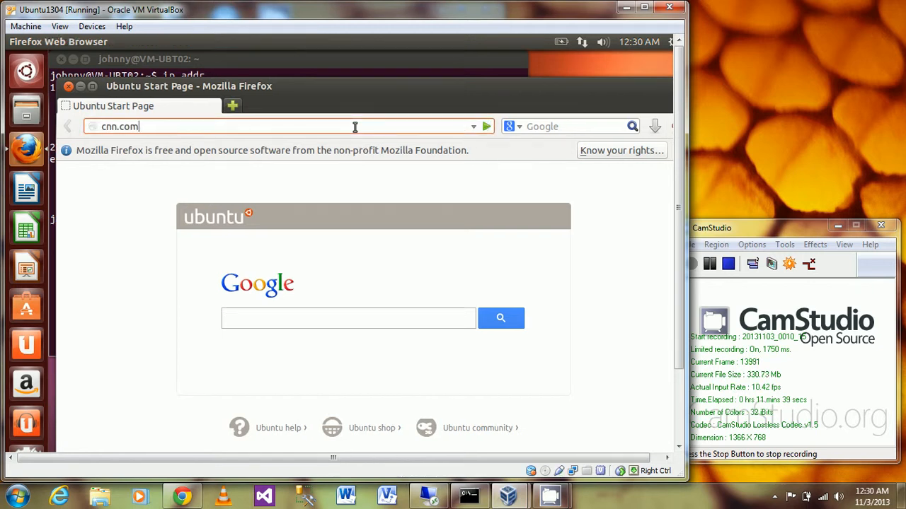
pyautogui.press('Return')
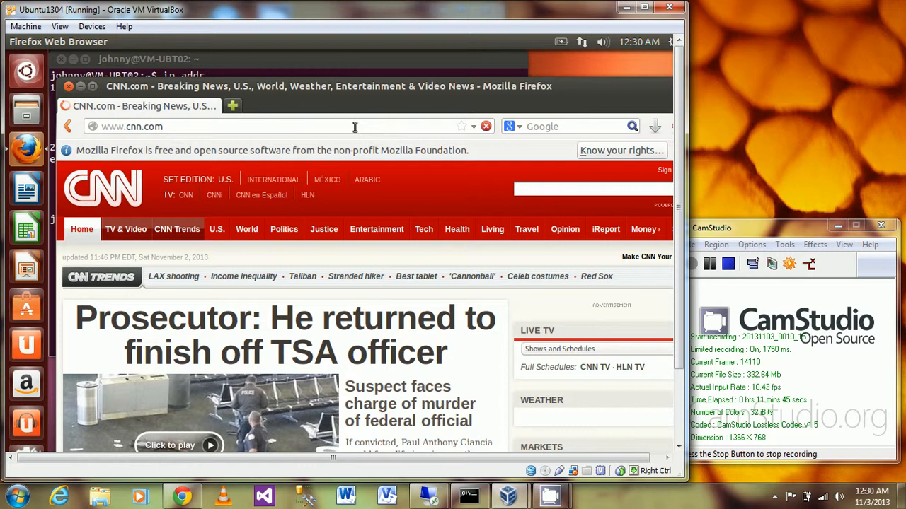
pyautogui.click(275, 129)
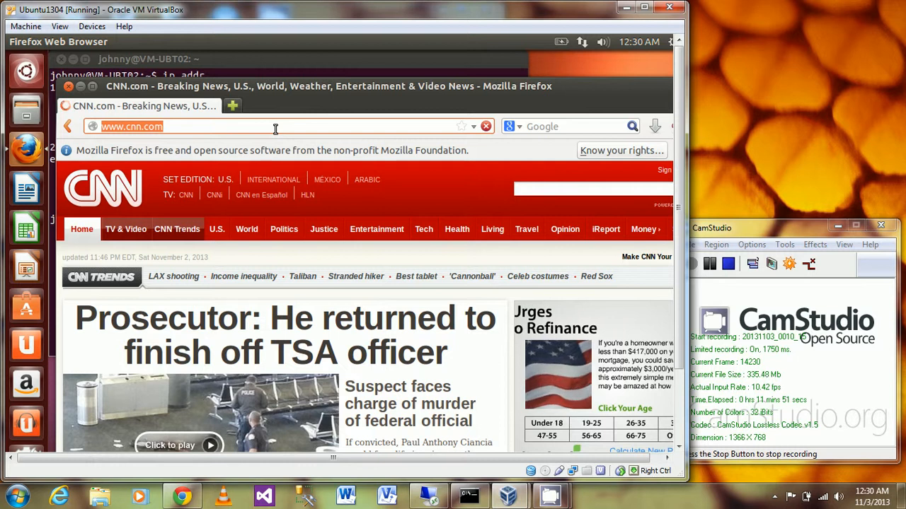
pyautogui.write('www.nytimes.com')
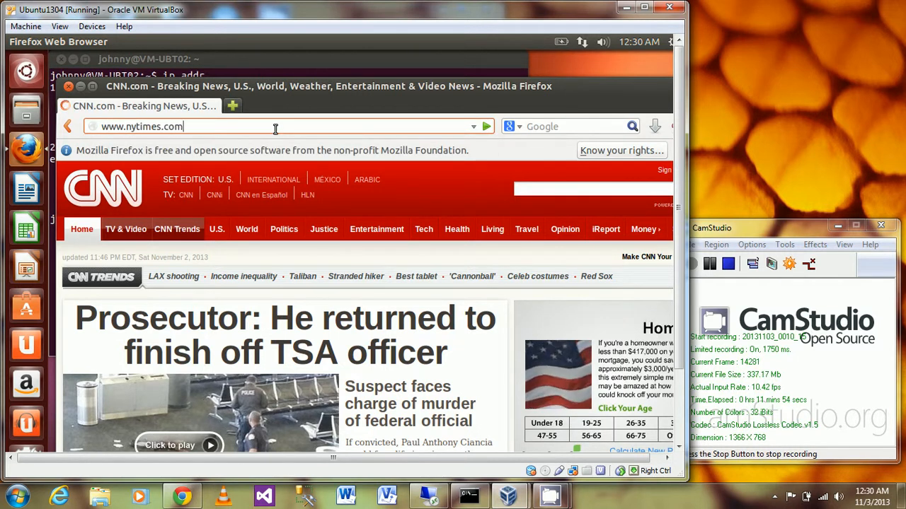
pyautogui.press('Return')
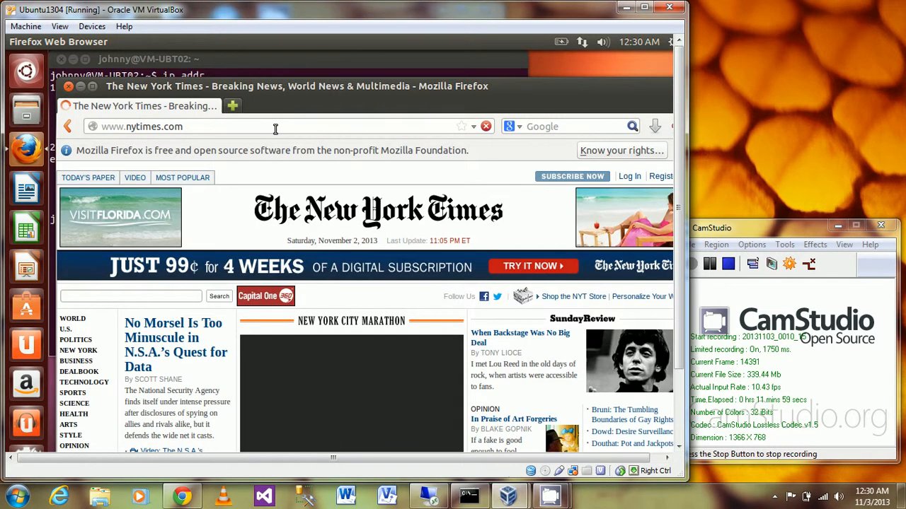
pyautogui.click(754, 226)
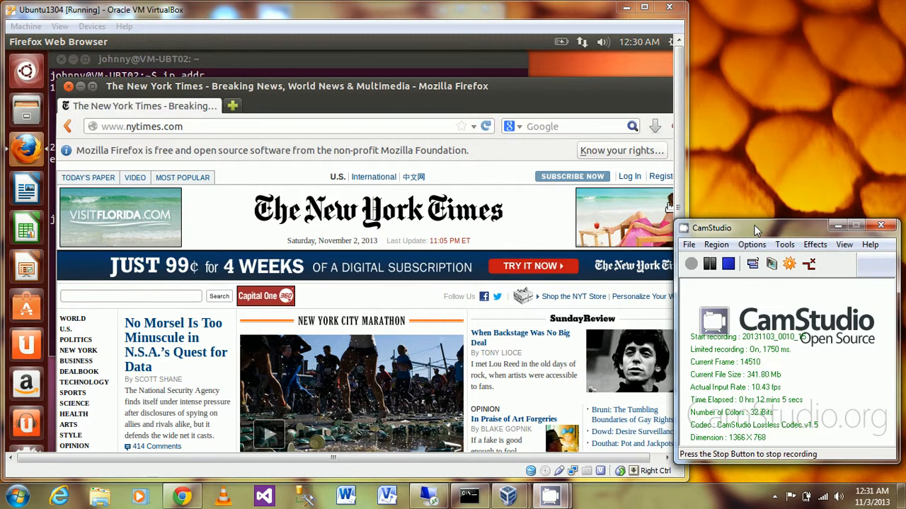